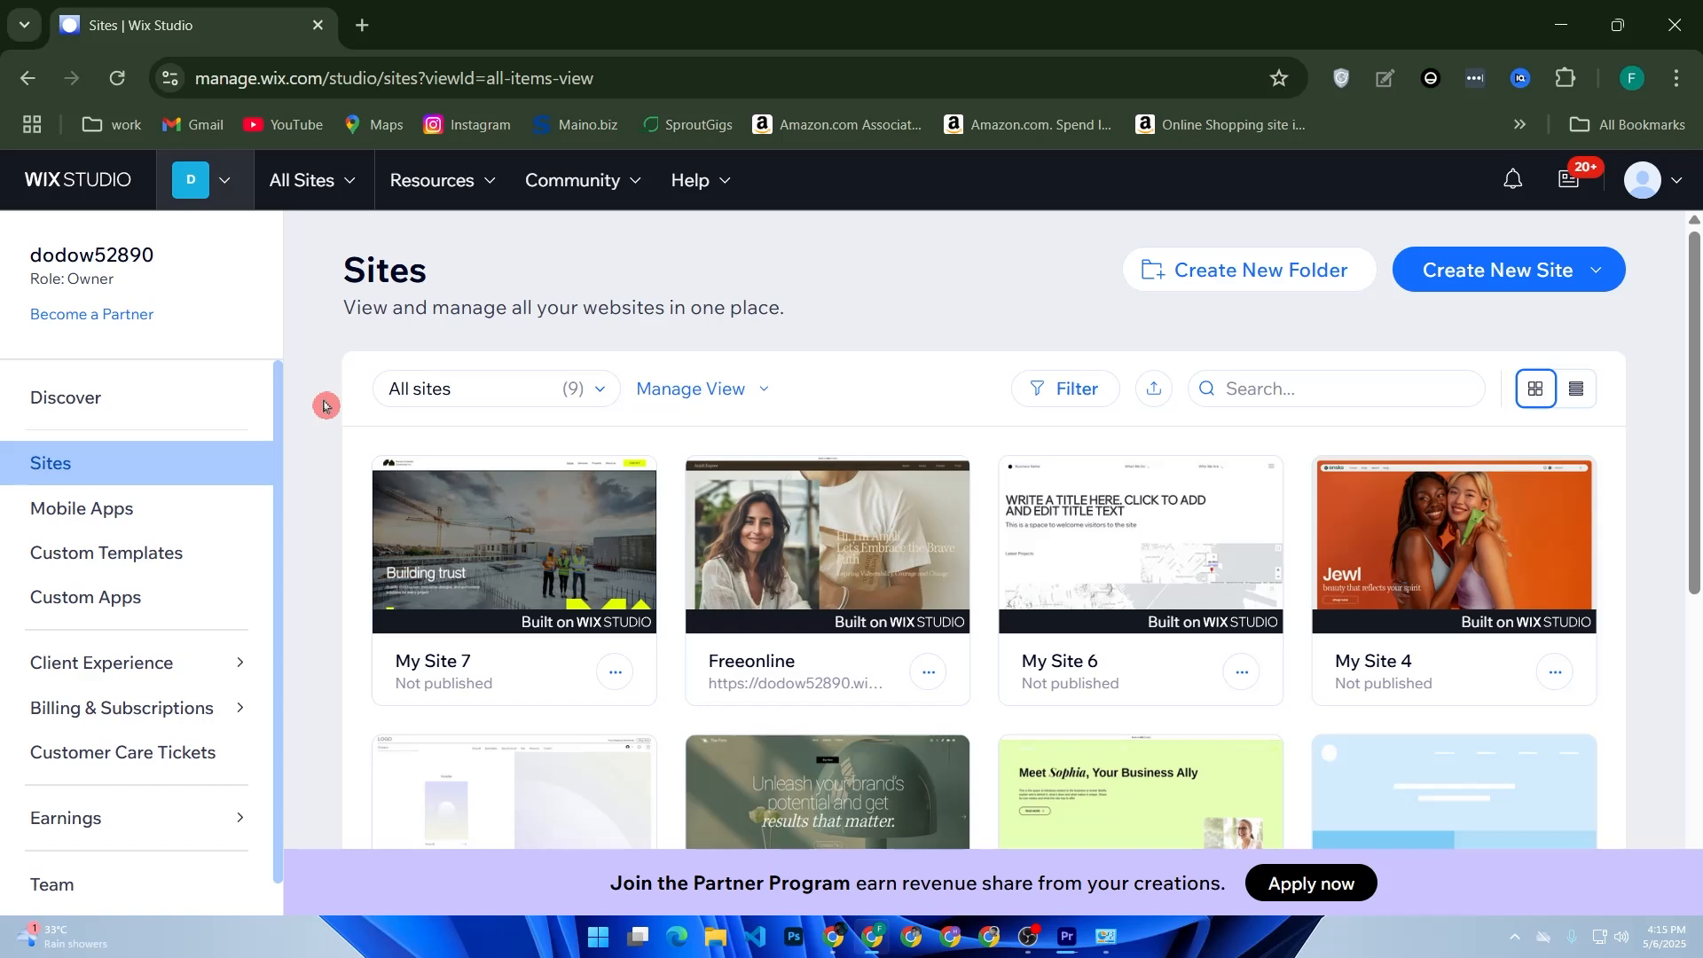
Start creating a new site from a Studio template
{"action": "mouse_move", "coordinate": [480, 497]}
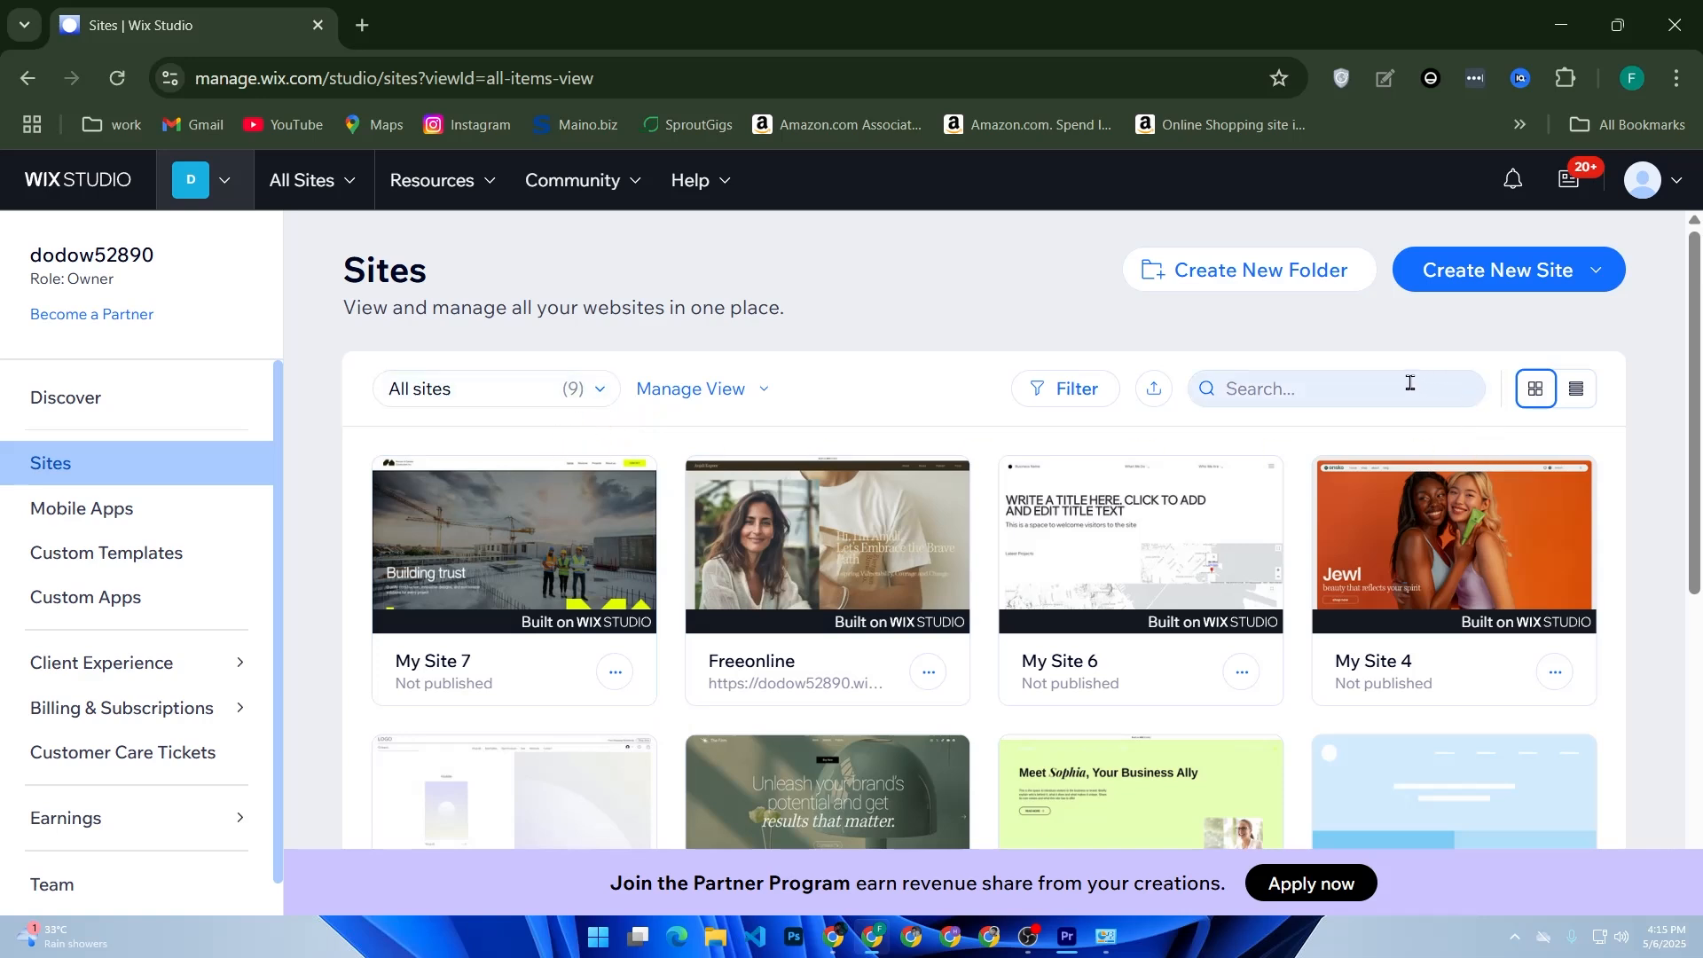
{"action": "left_click", "coordinate": [1505, 282]}
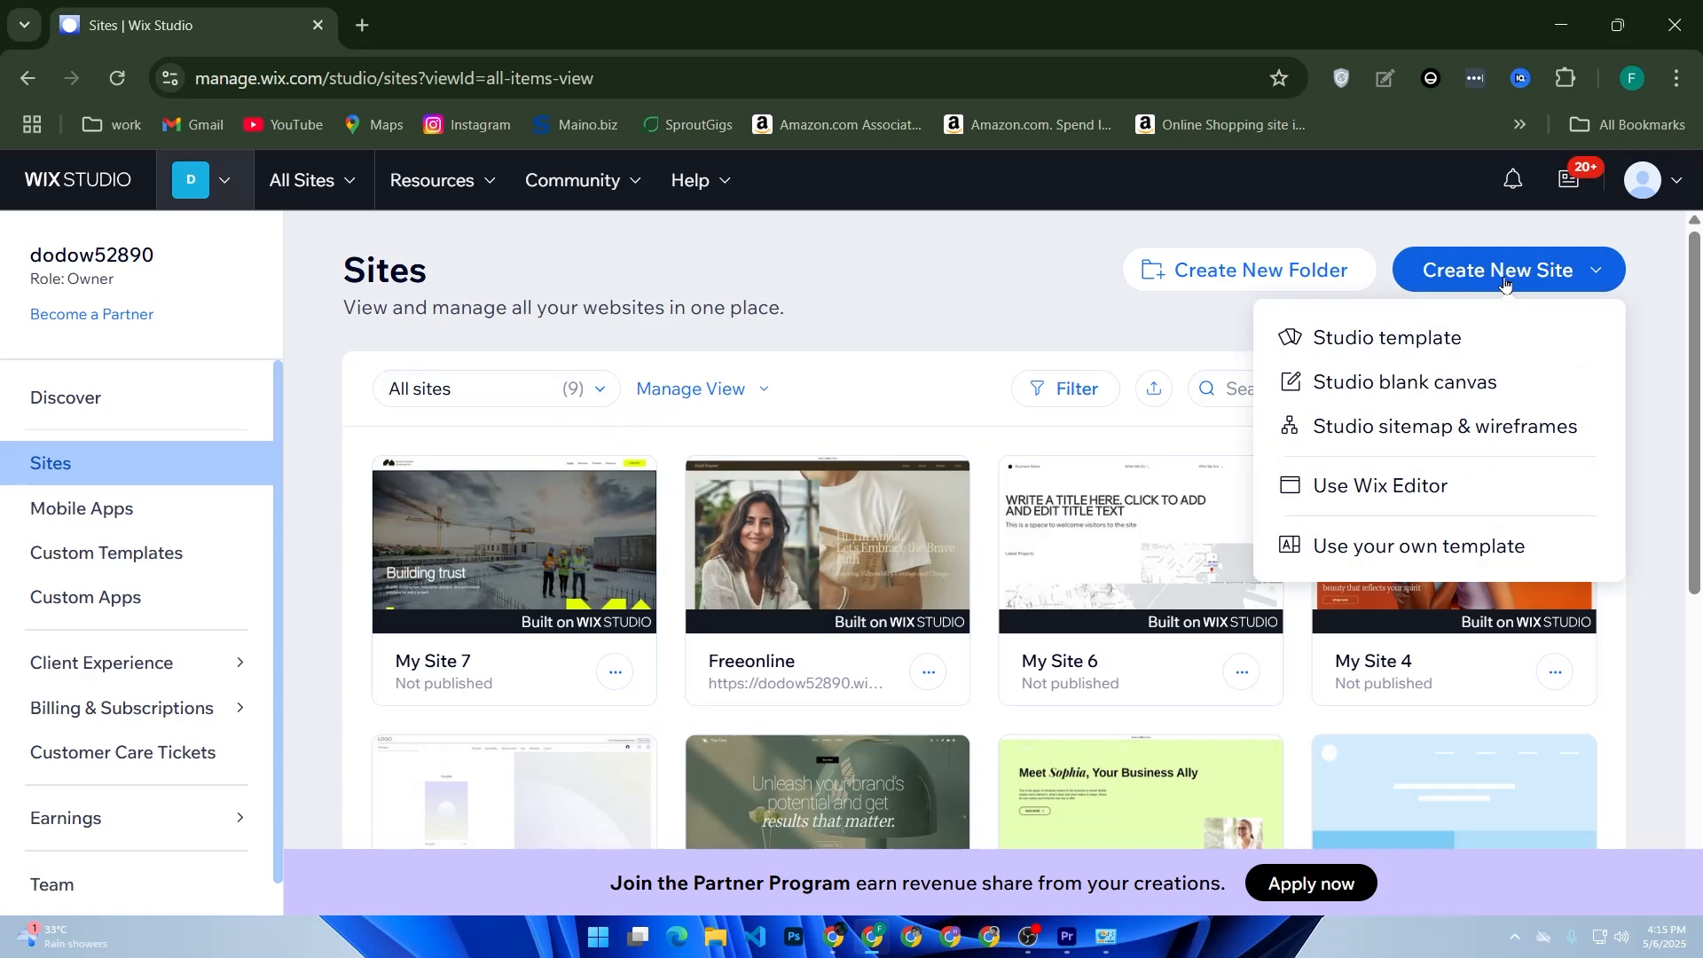
{"action": "left_click", "coordinate": [1349, 346]}
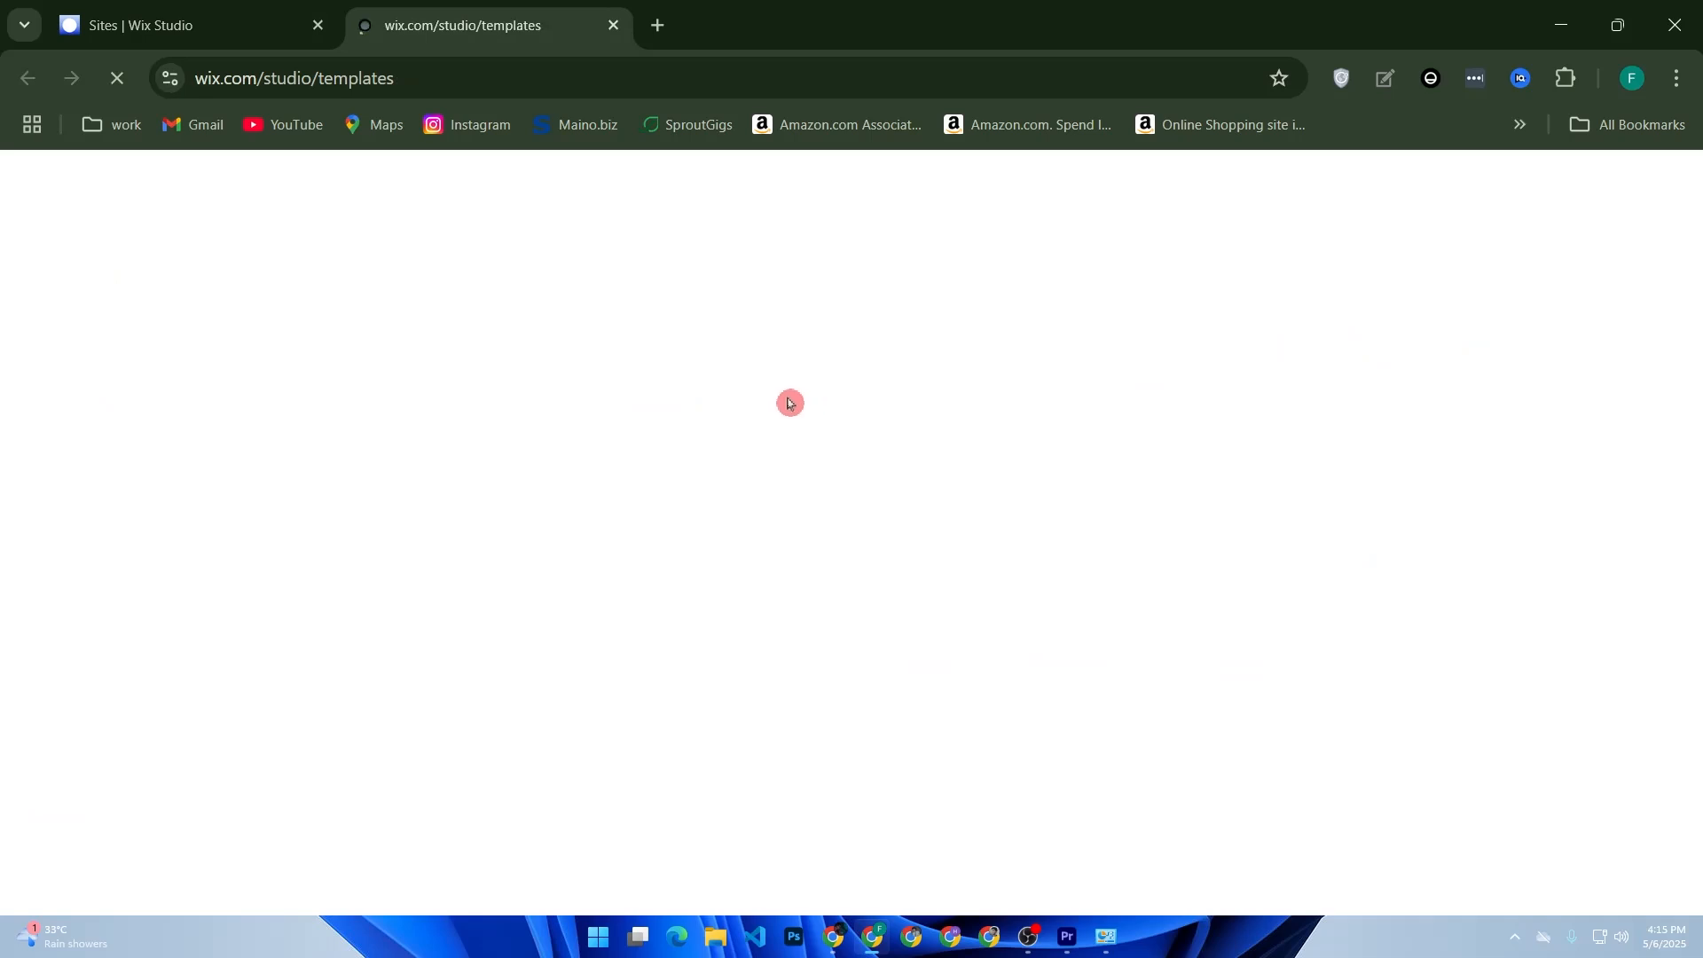
{"action": "left_click", "coordinate": [543, 397]}
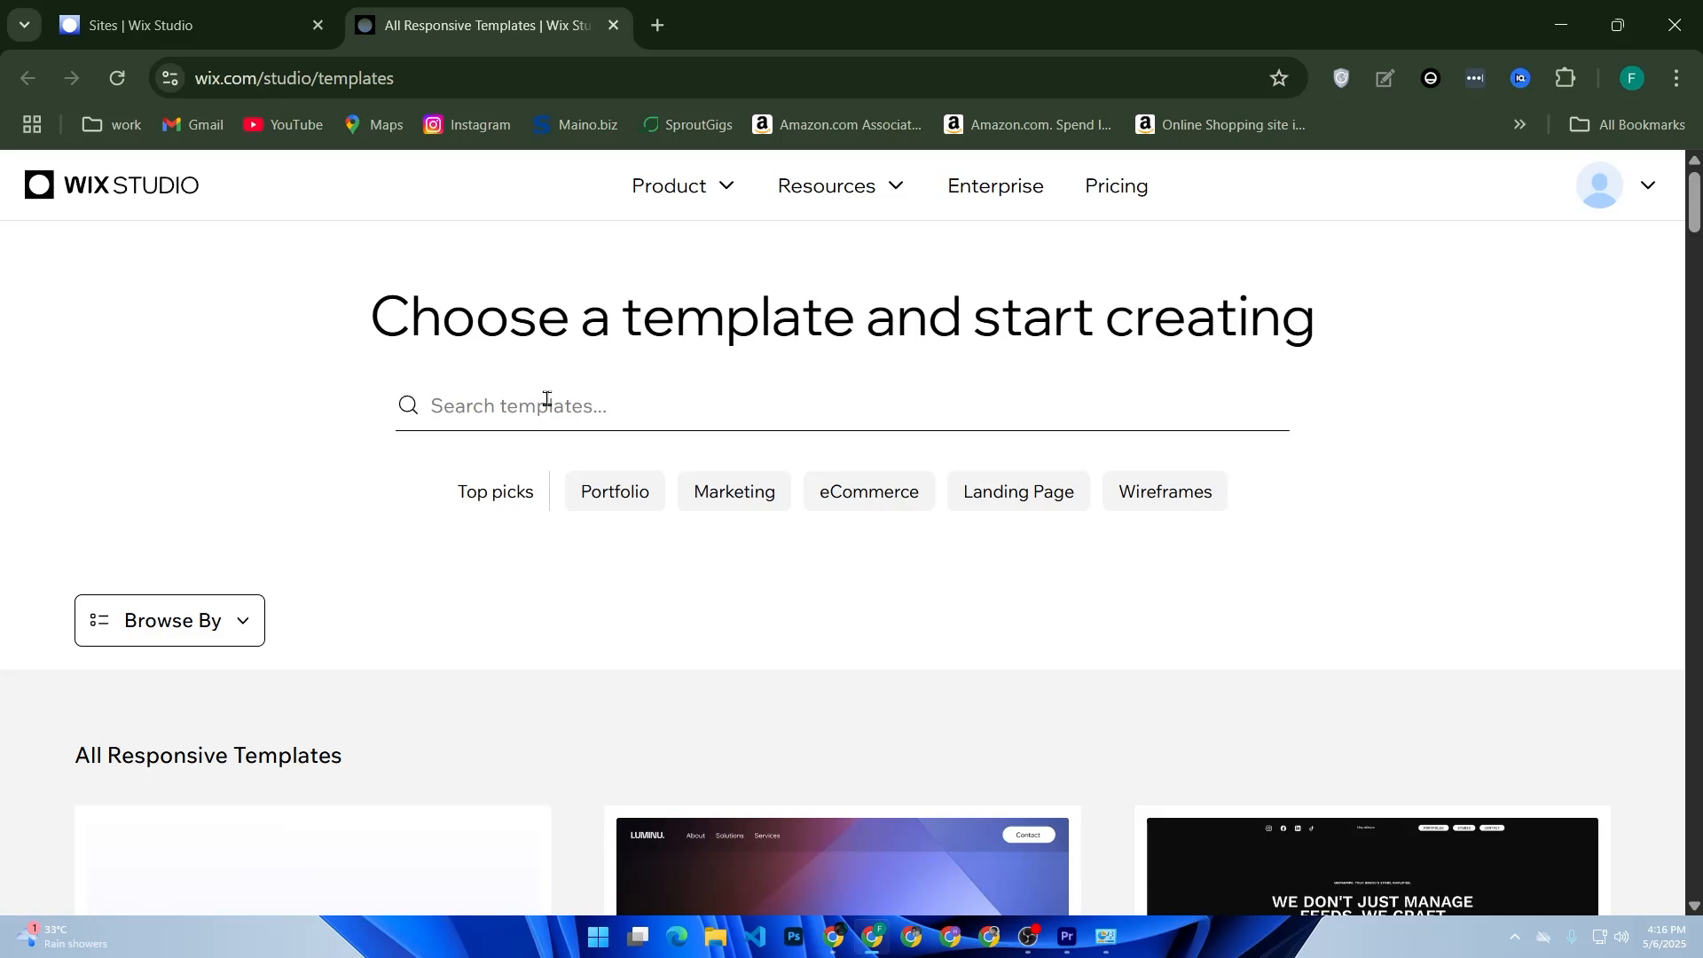
Filter the templates by Landing Page and open the "Stay Tuned" Coming Soon Landing Page template for editing
{"action": "left_click", "coordinate": [1031, 500]}
{"action": "scroll", "coordinate": [887, 532], "scroll_direction": "down", "scroll_amount": 6}
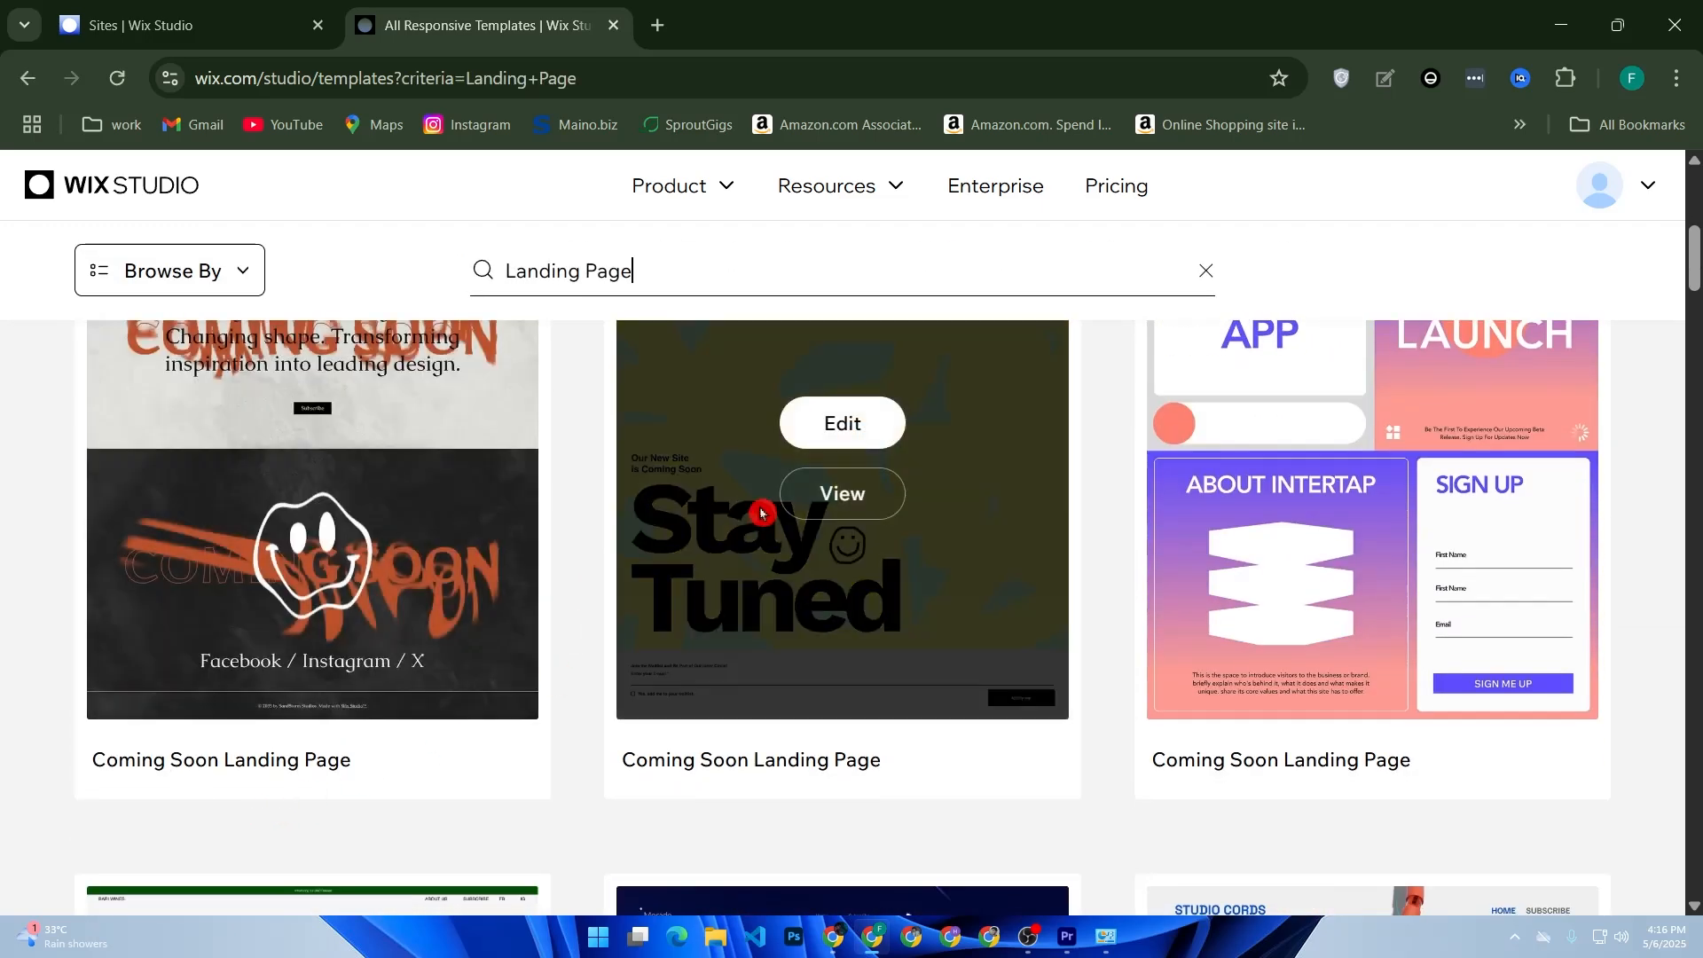
{"action": "left_click", "coordinate": [848, 486]}
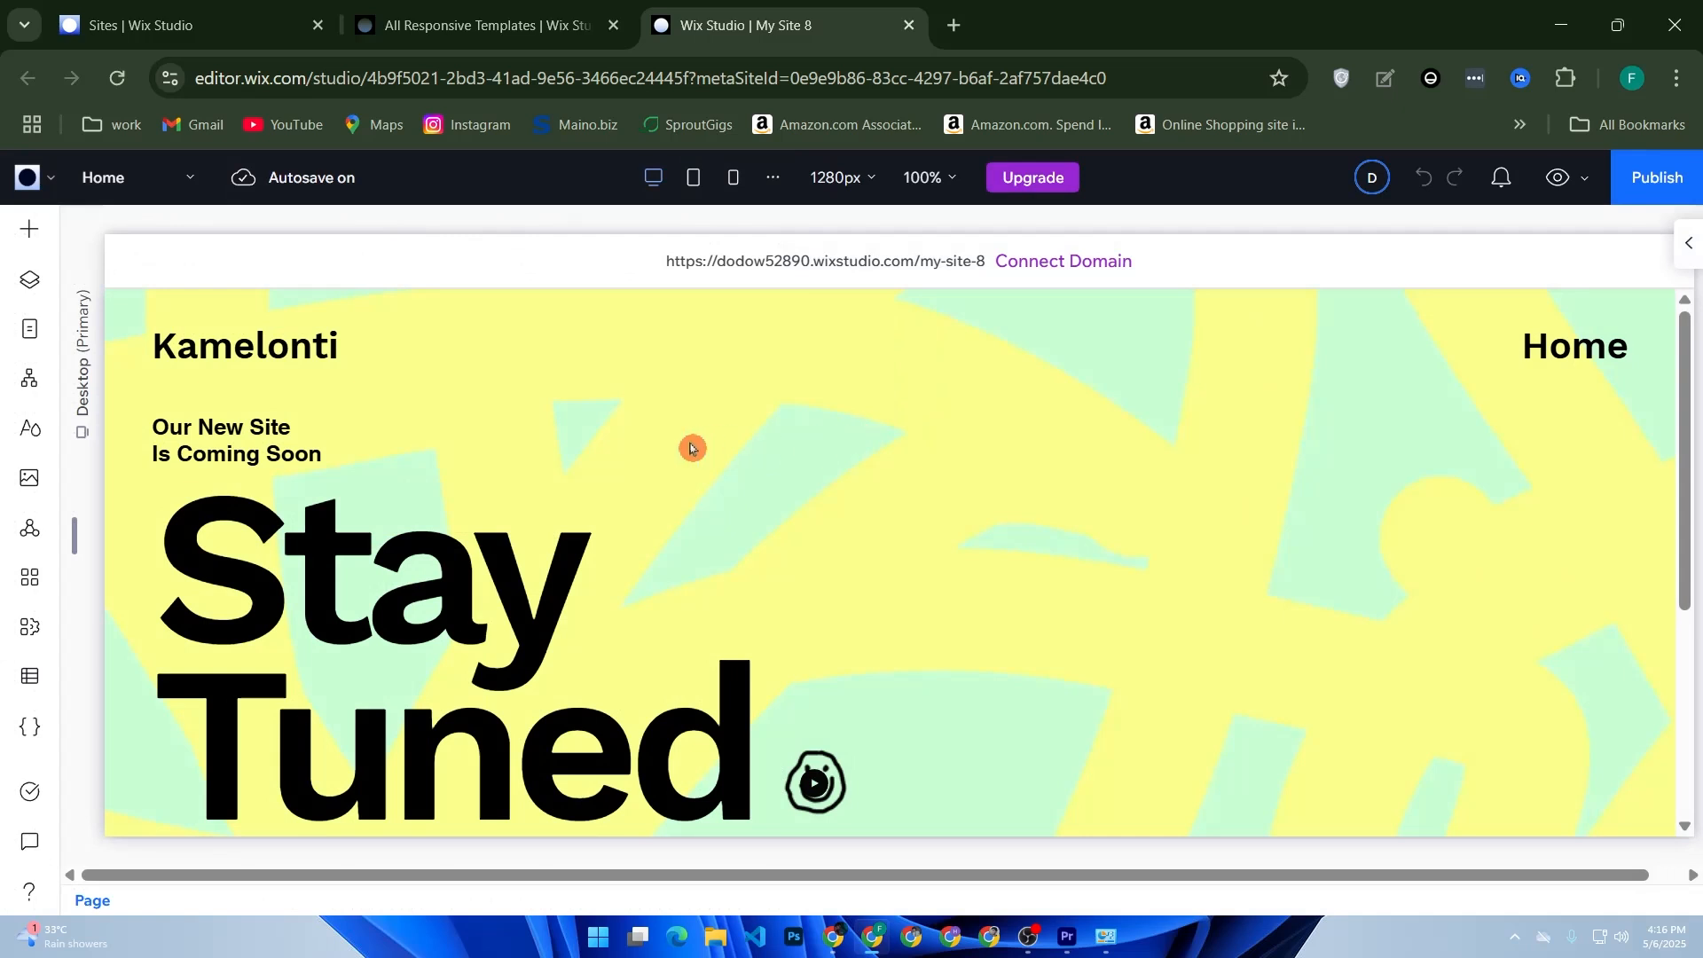
Examine the Coming Soon section and the footer with its waitlist sign-up form and Notify me button
{"action": "left_click", "coordinate": [341, 355]}
{"action": "left_click", "coordinate": [401, 592]}
{"action": "scroll", "coordinate": [408, 589], "scroll_direction": "down", "scroll_amount": 2}
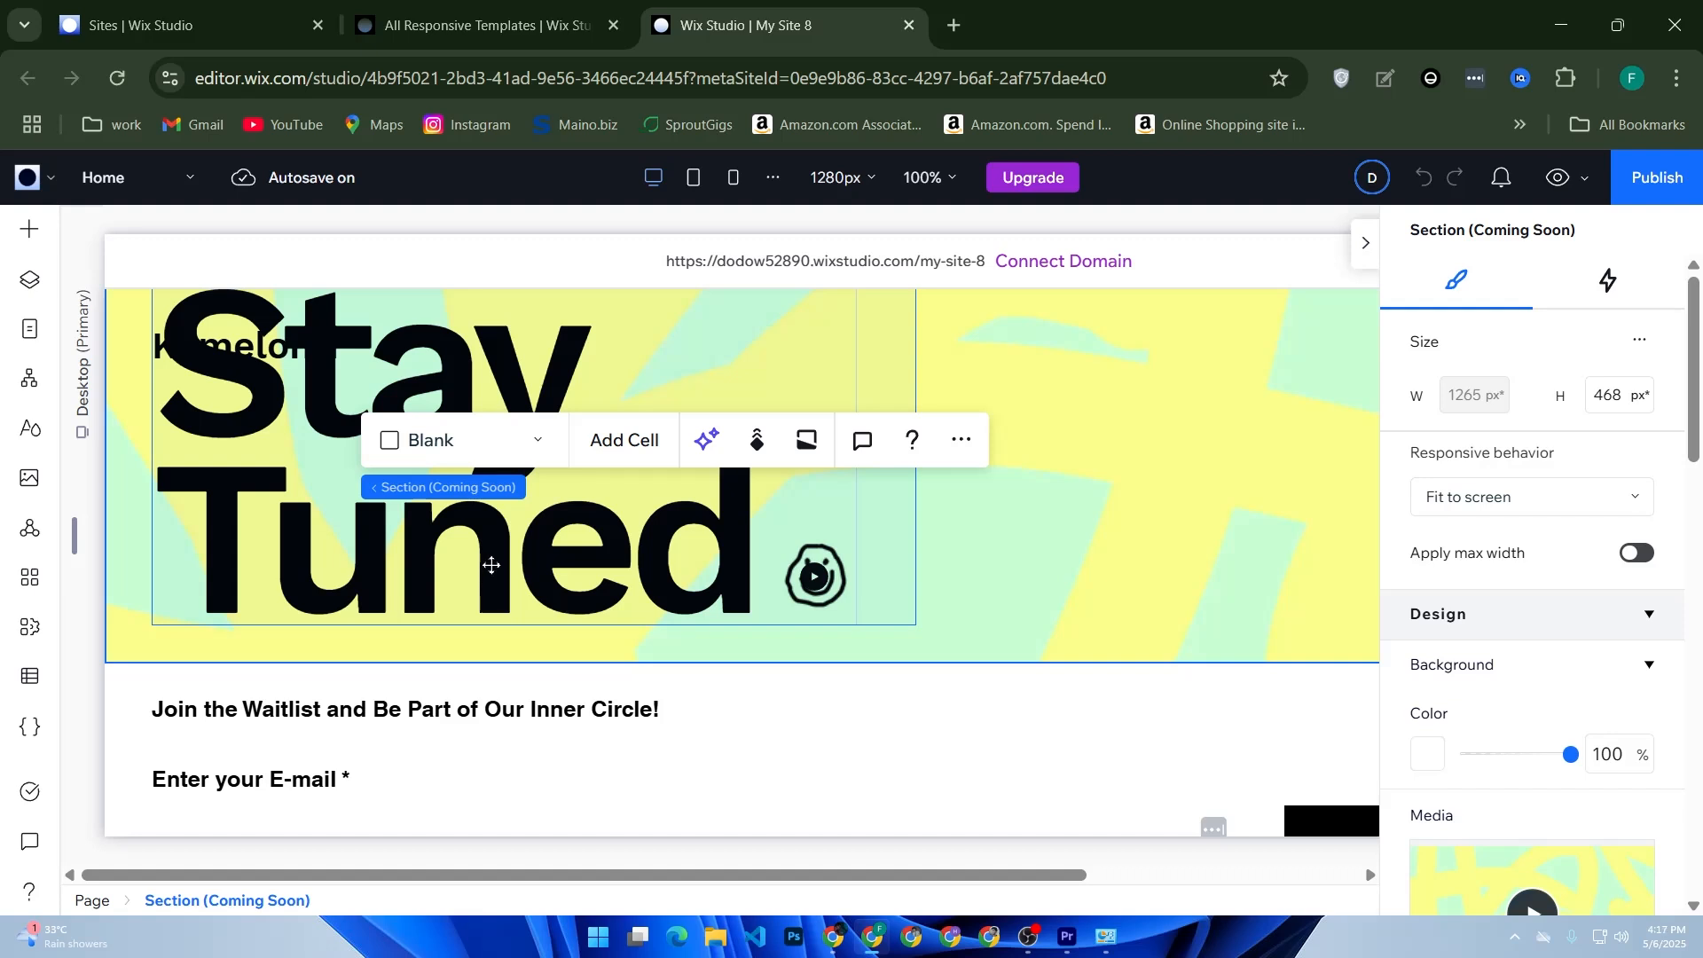
{"action": "scroll", "coordinate": [512, 565], "scroll_direction": "down", "scroll_amount": 2}
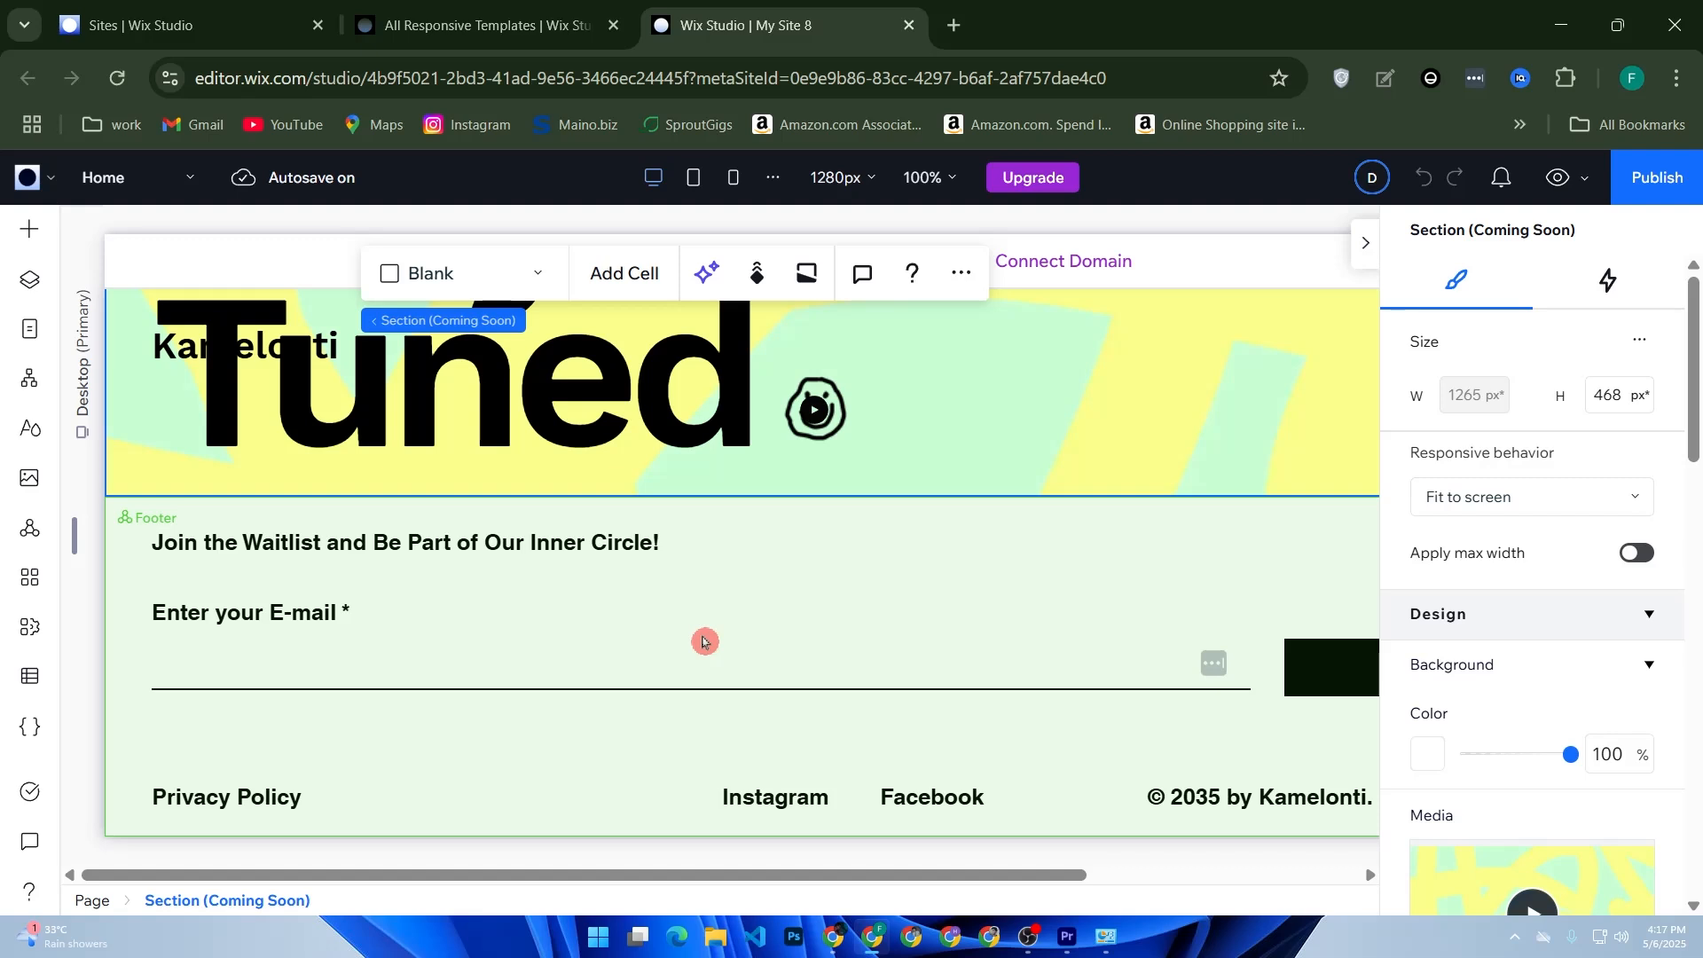
{"action": "left_click", "coordinate": [1366, 242]}
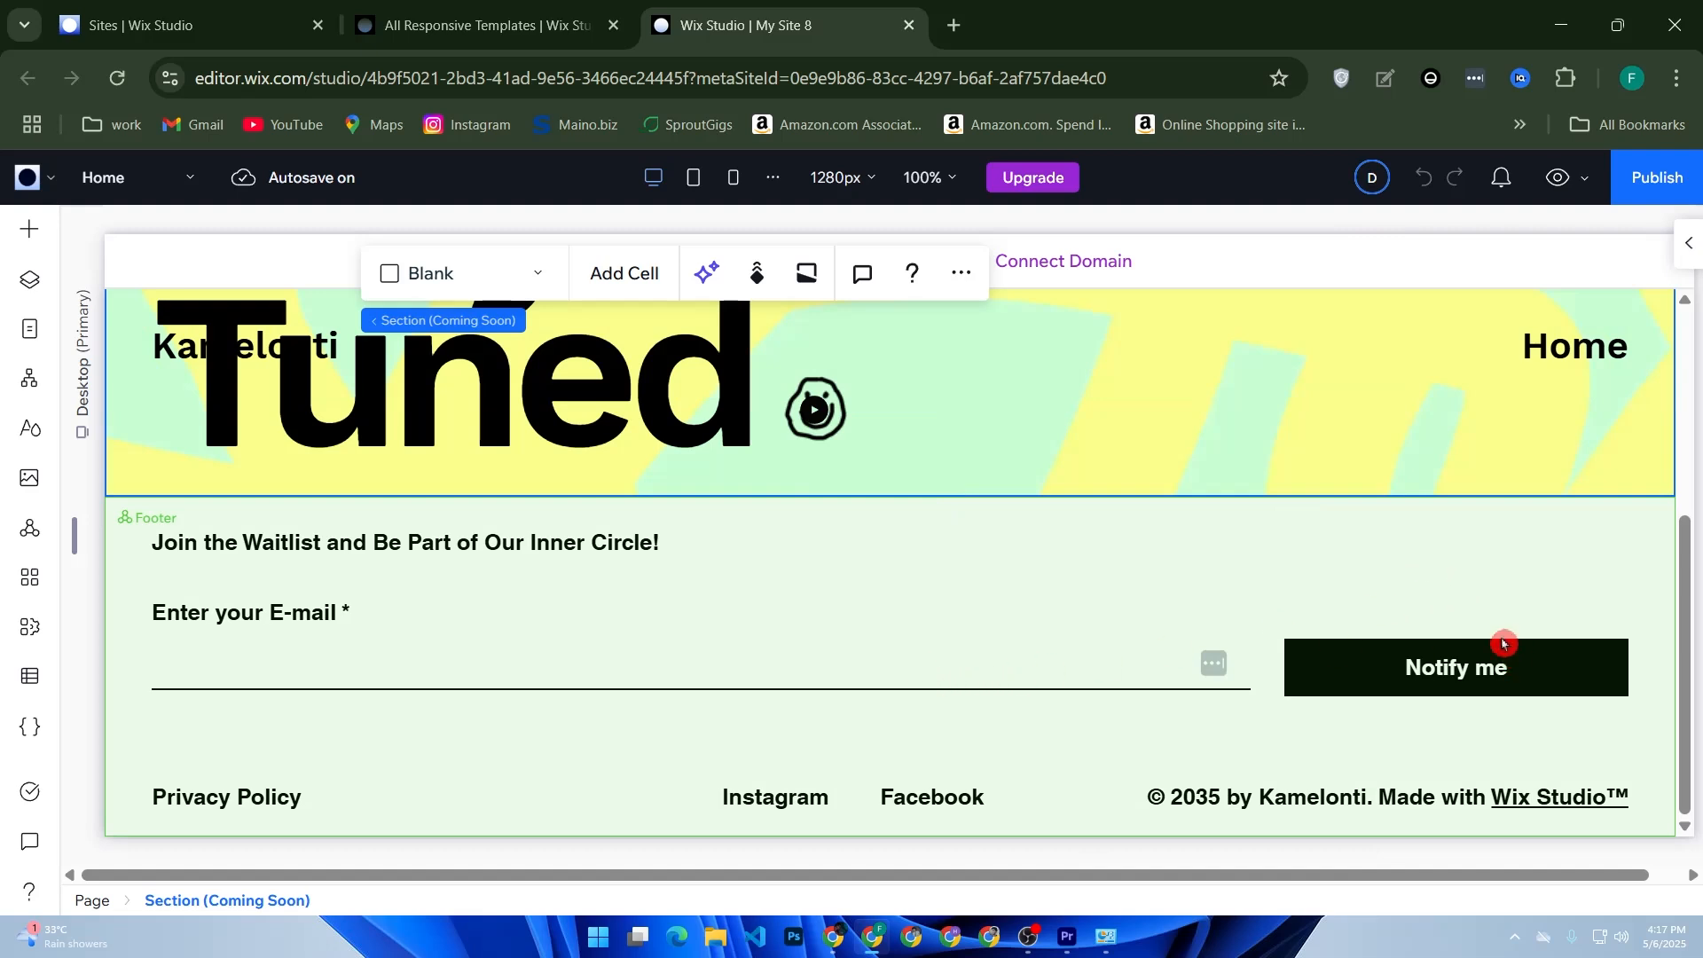
{"action": "left_click", "coordinate": [1501, 667]}
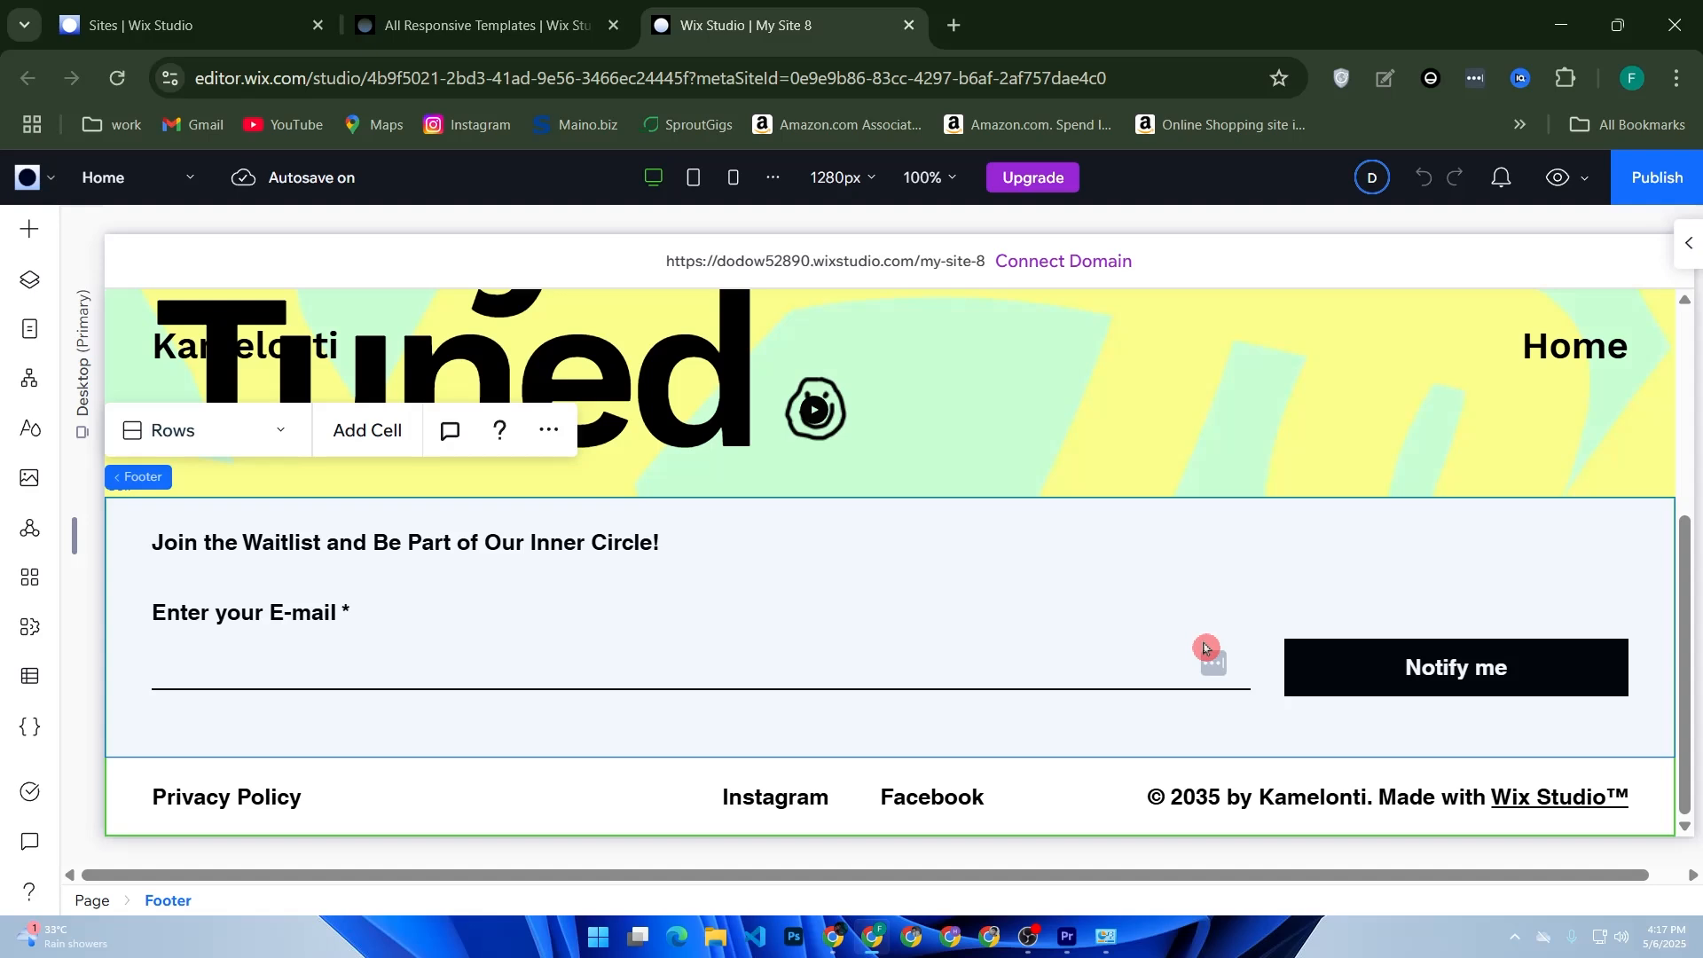
Browse the Subscribe and Order Form designs among the contact and form elements that can be added
{"action": "left_click", "coordinate": [24, 233]}
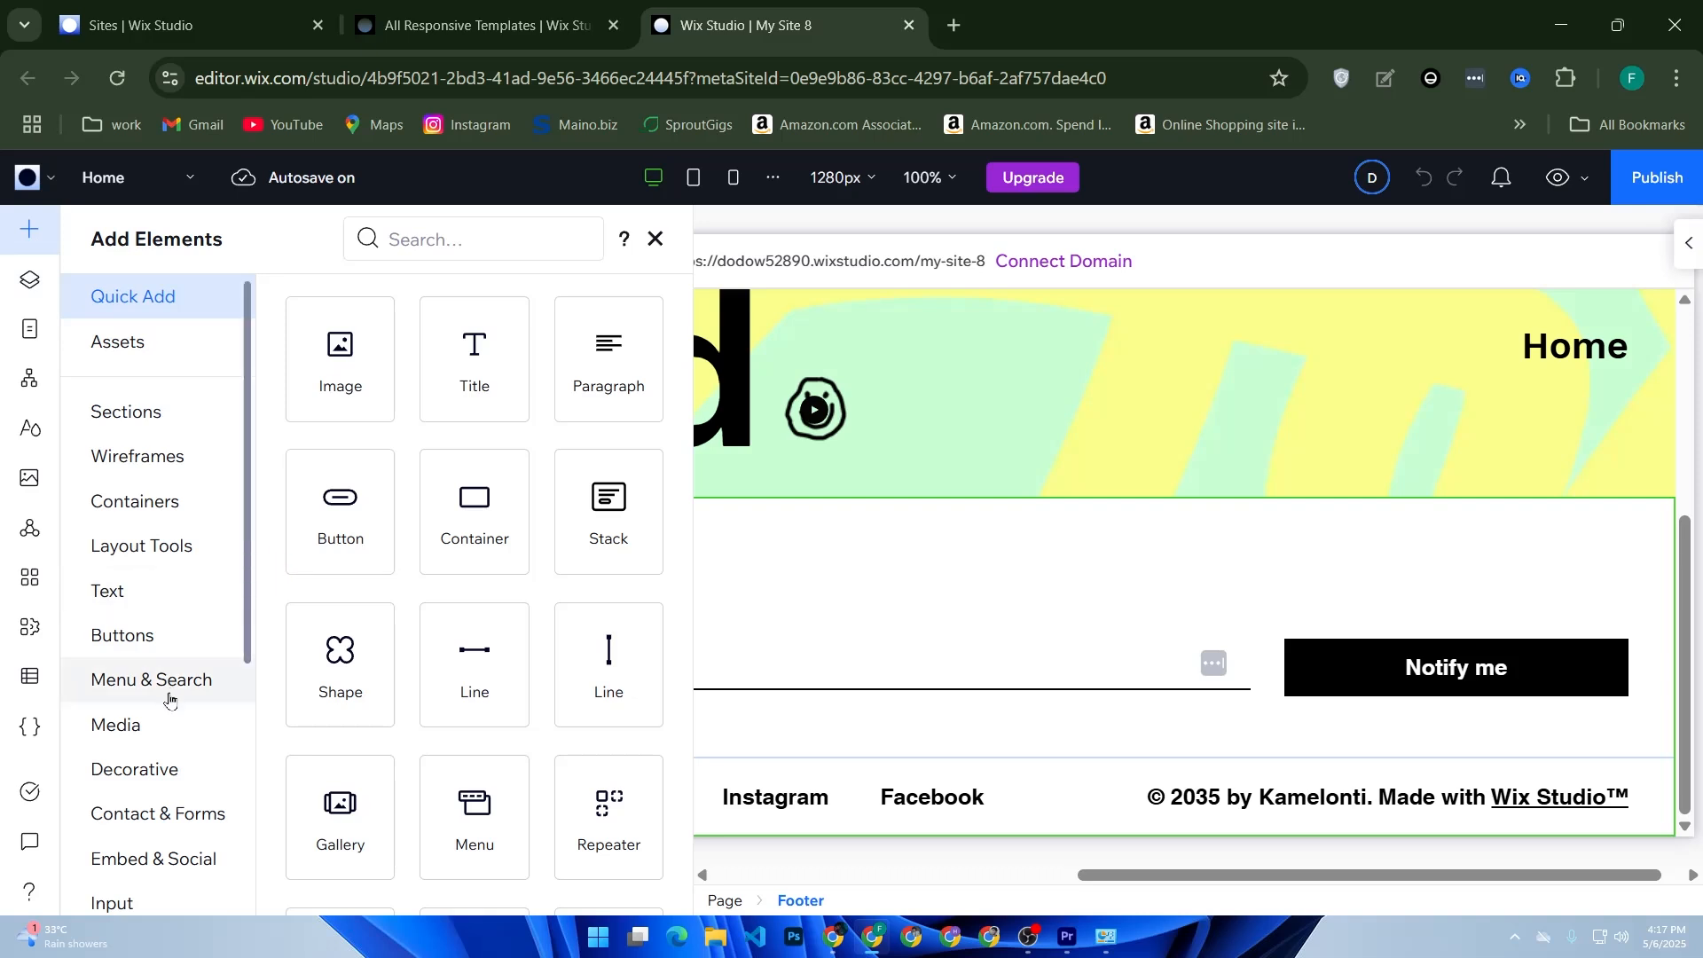
{"action": "left_click", "coordinate": [164, 816]}
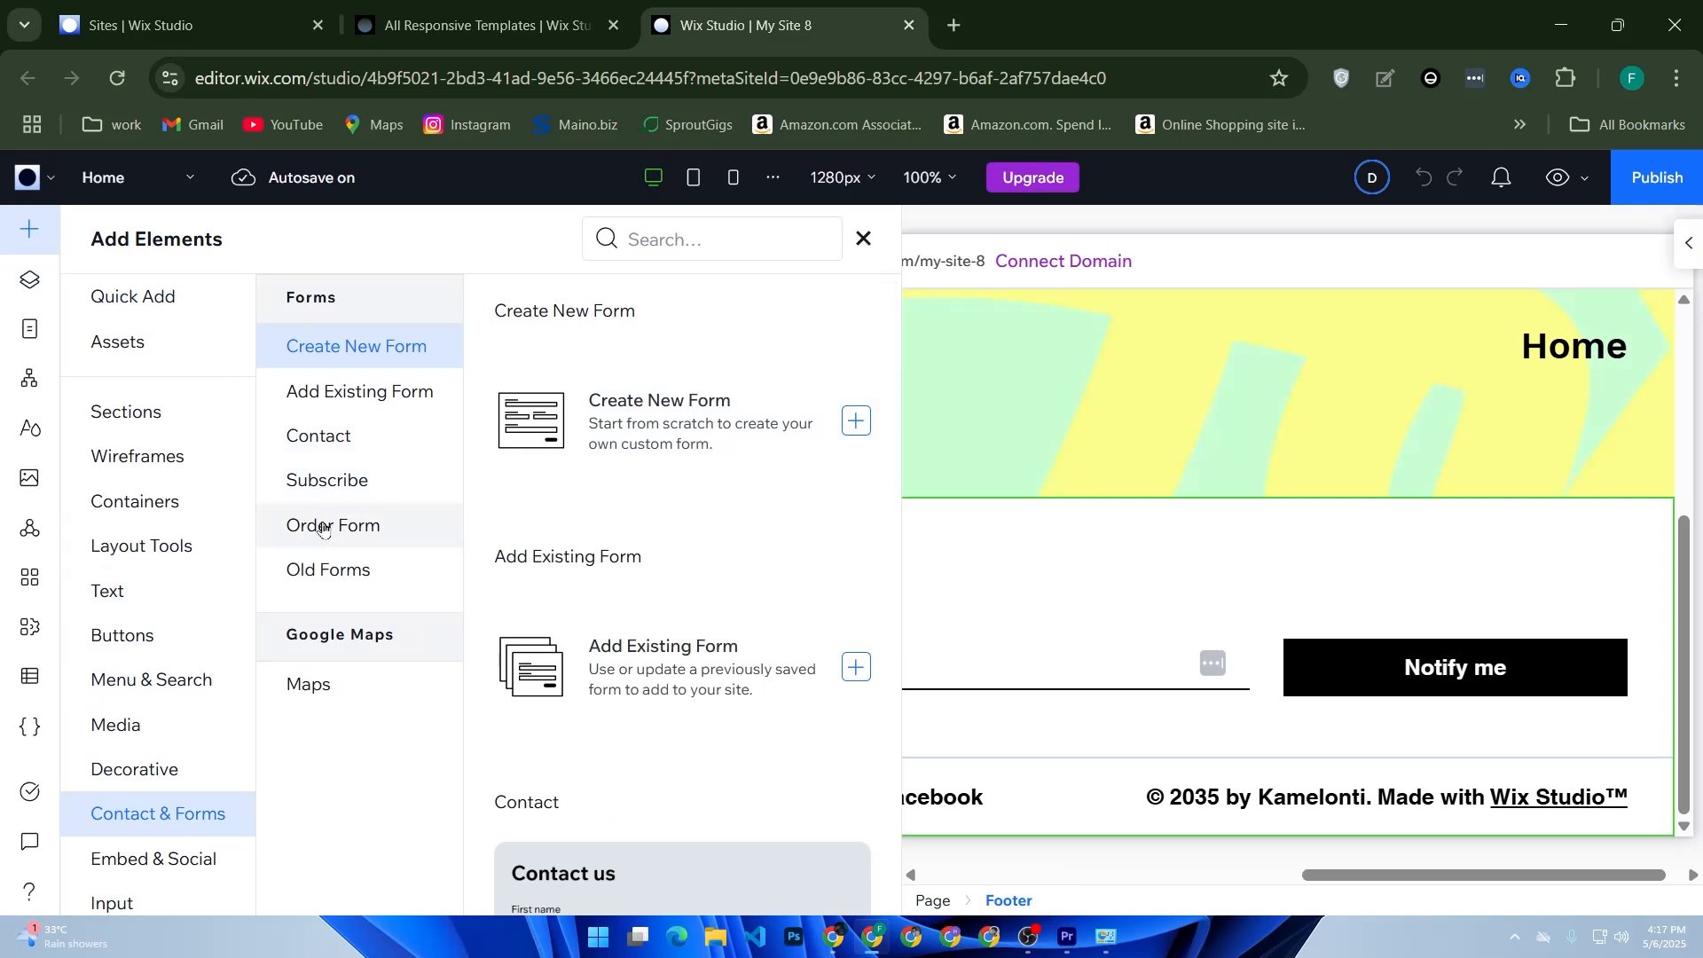
{"action": "left_click", "coordinate": [332, 480]}
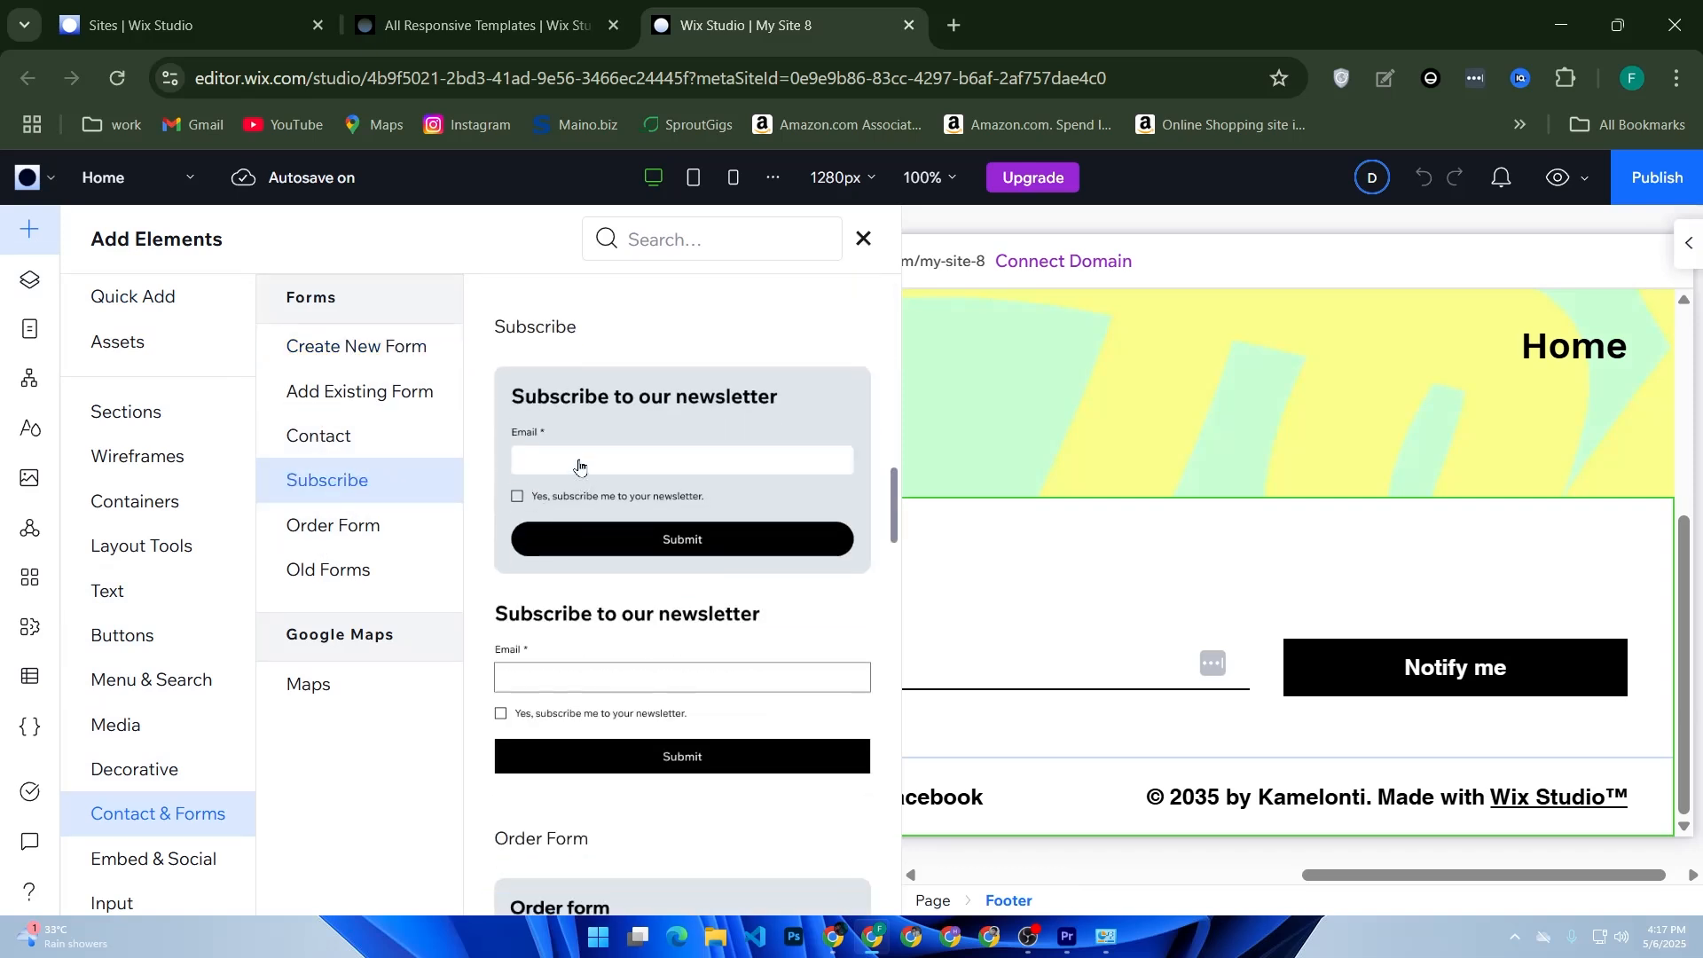
{"action": "scroll", "coordinate": [577, 472], "scroll_direction": "down", "scroll_amount": 5}
{"action": "scroll", "coordinate": [574, 479], "scroll_direction": "down", "scroll_amount": 2}
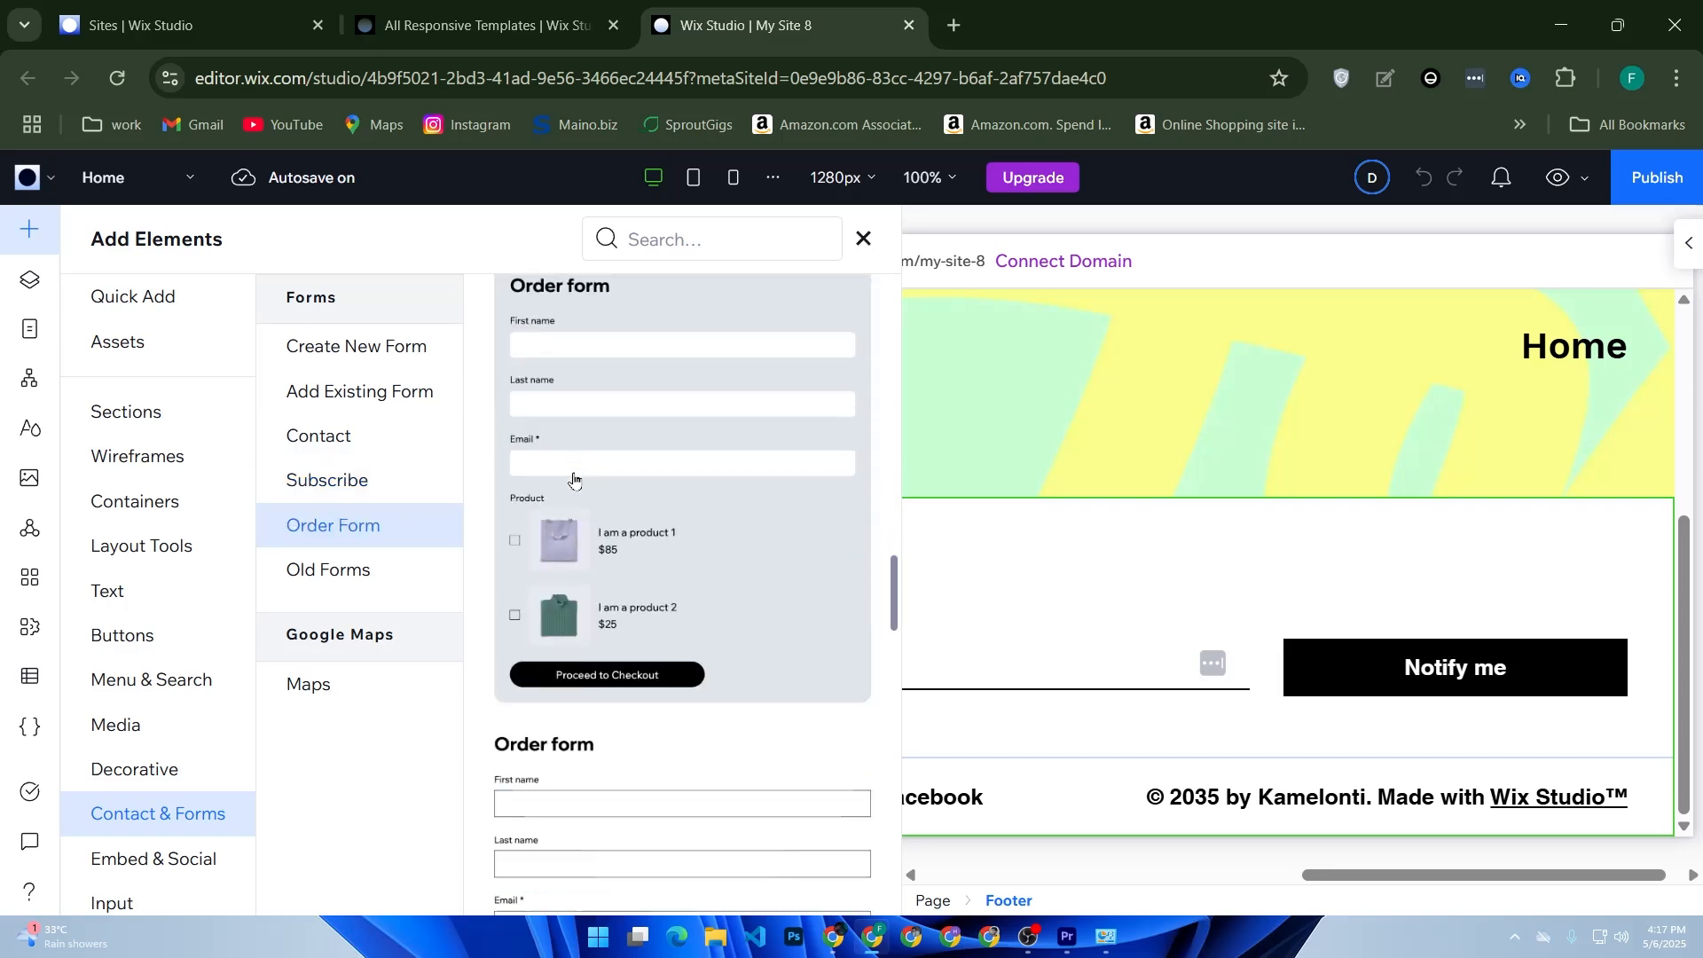
{"action": "scroll", "coordinate": [574, 479], "scroll_direction": "down", "scroll_amount": 7}
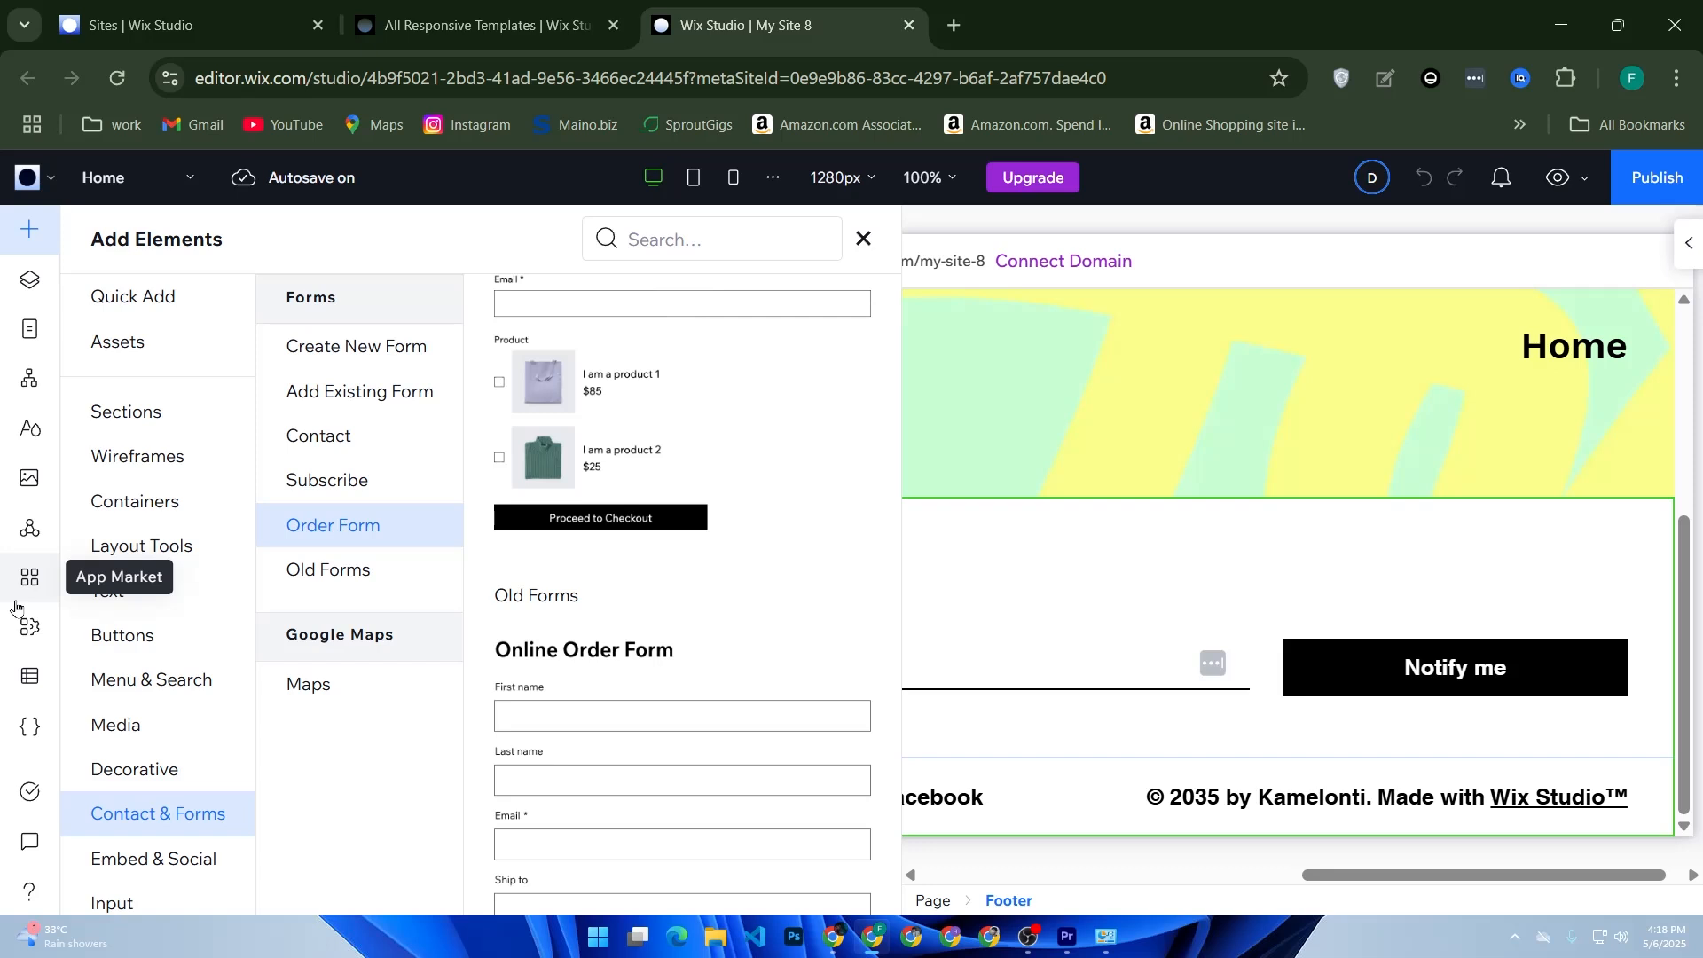
{"action": "left_click", "coordinate": [489, 424]}
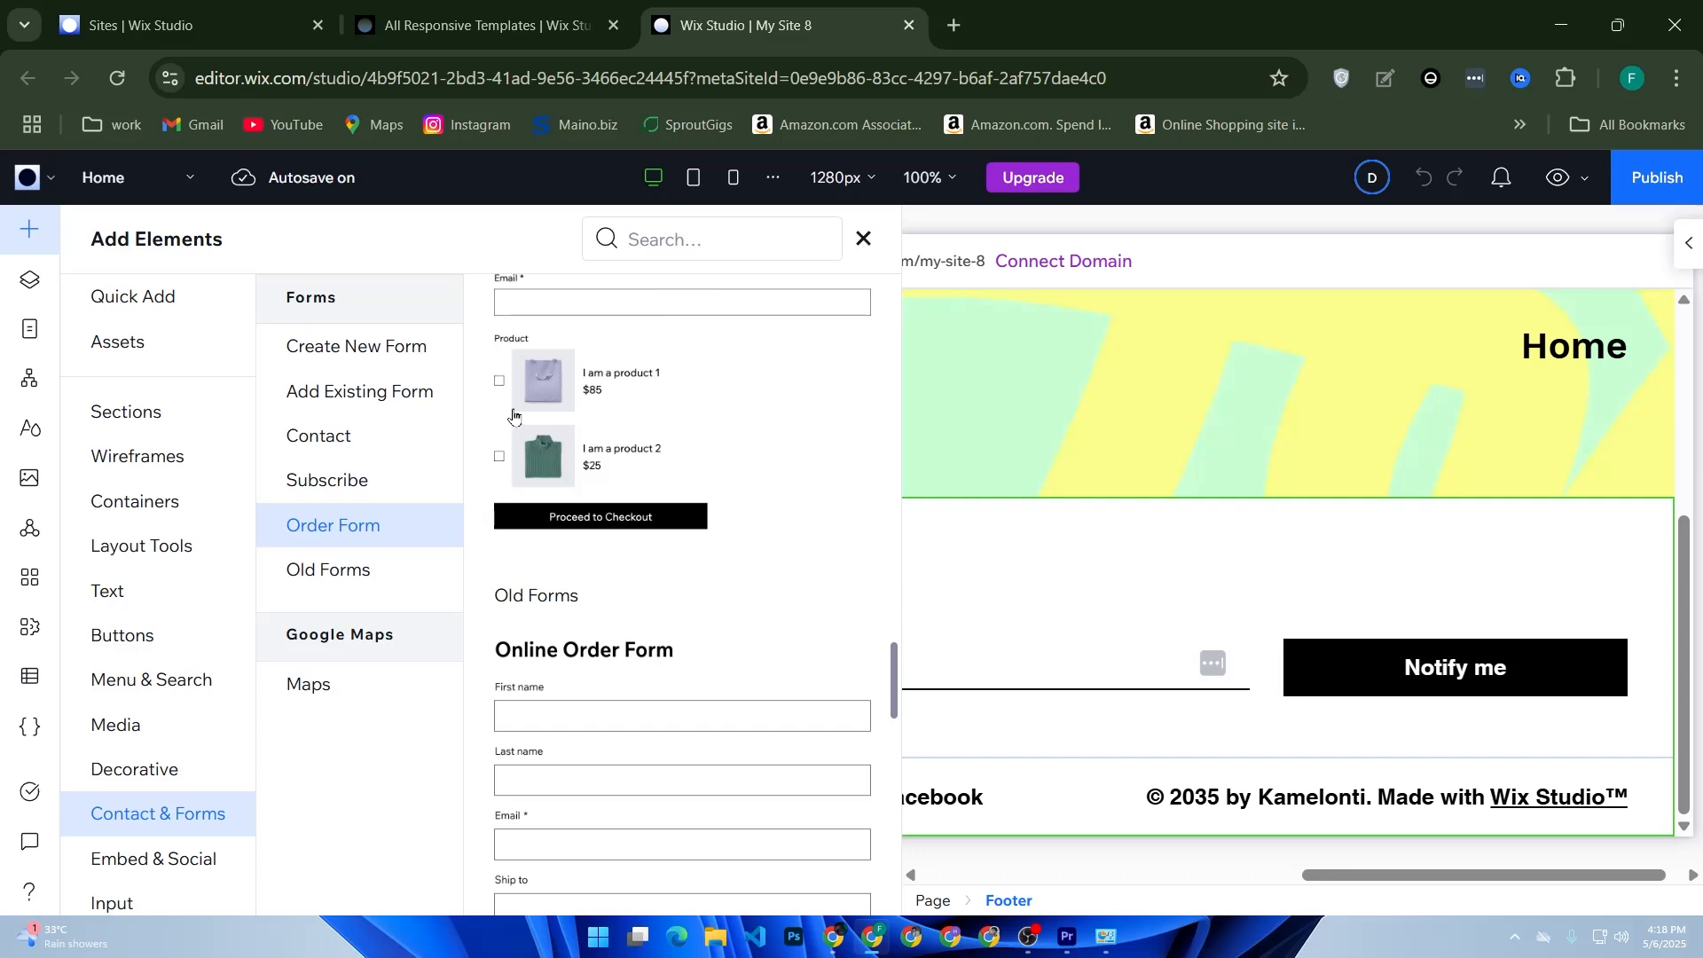
Add the shaded "Subscribe to our newsletter" form with the rounded Submit button to the footer, below the waitlist form
{"action": "scroll", "coordinate": [664, 468], "scroll_direction": "up", "scroll_amount": 2}
{"action": "scroll", "coordinate": [730, 458], "scroll_direction": "up", "scroll_amount": 4}
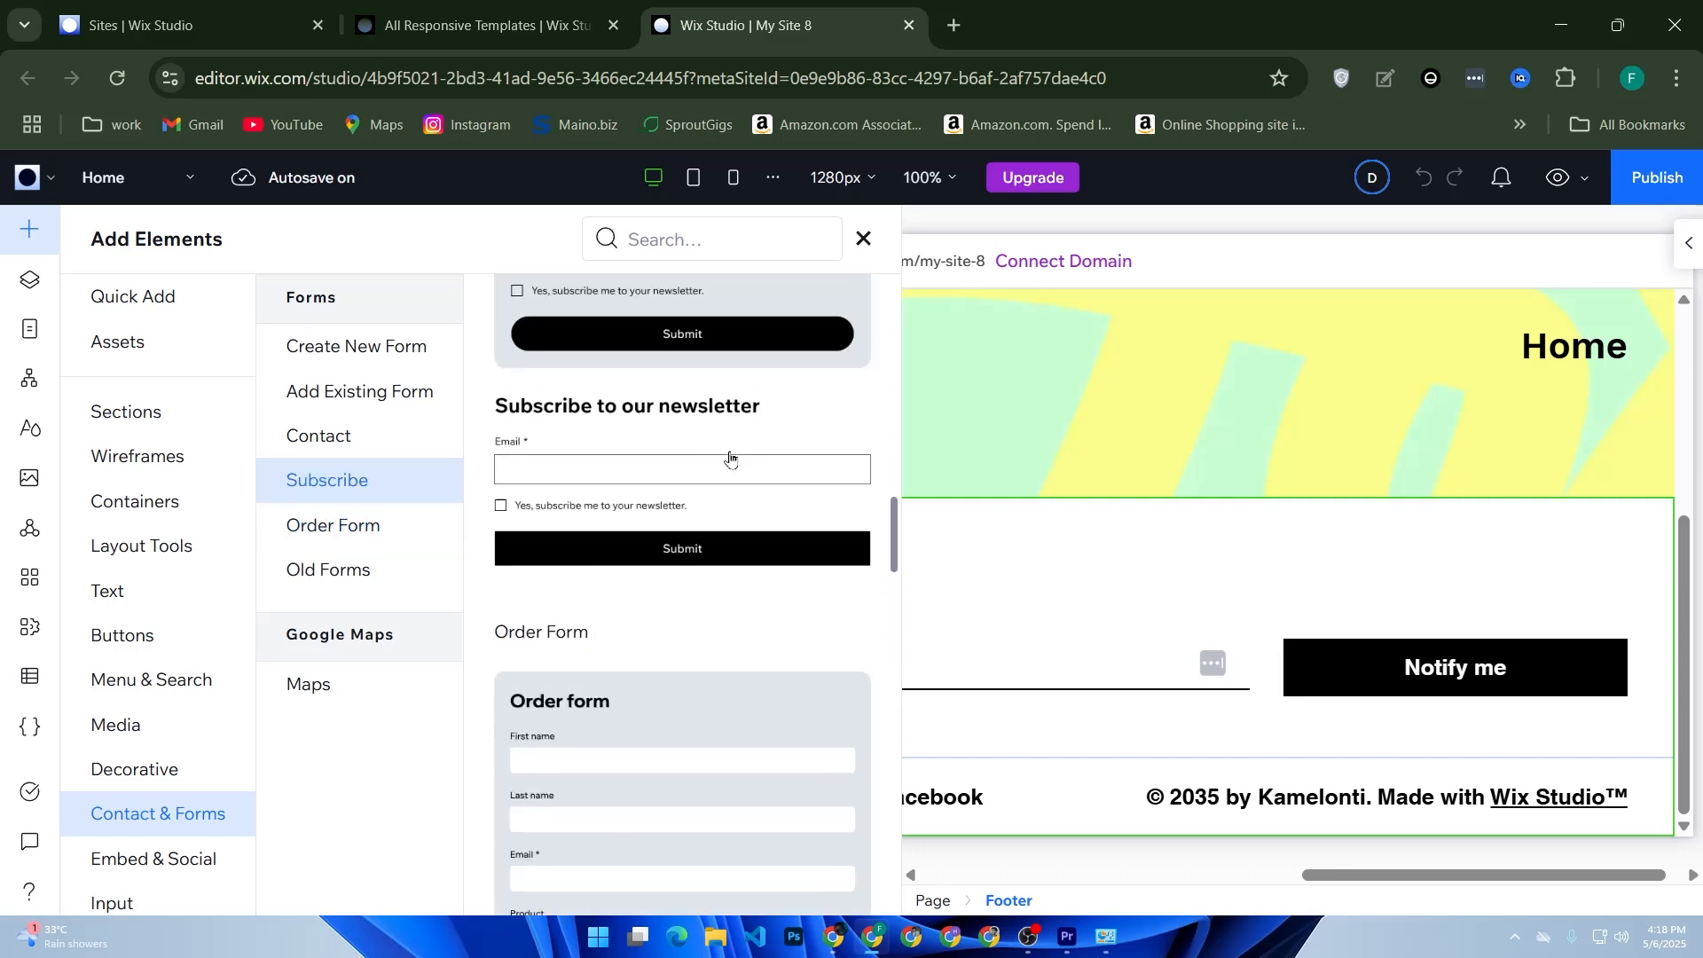
{"action": "scroll", "coordinate": [715, 471], "scroll_direction": "up", "scroll_amount": 2}
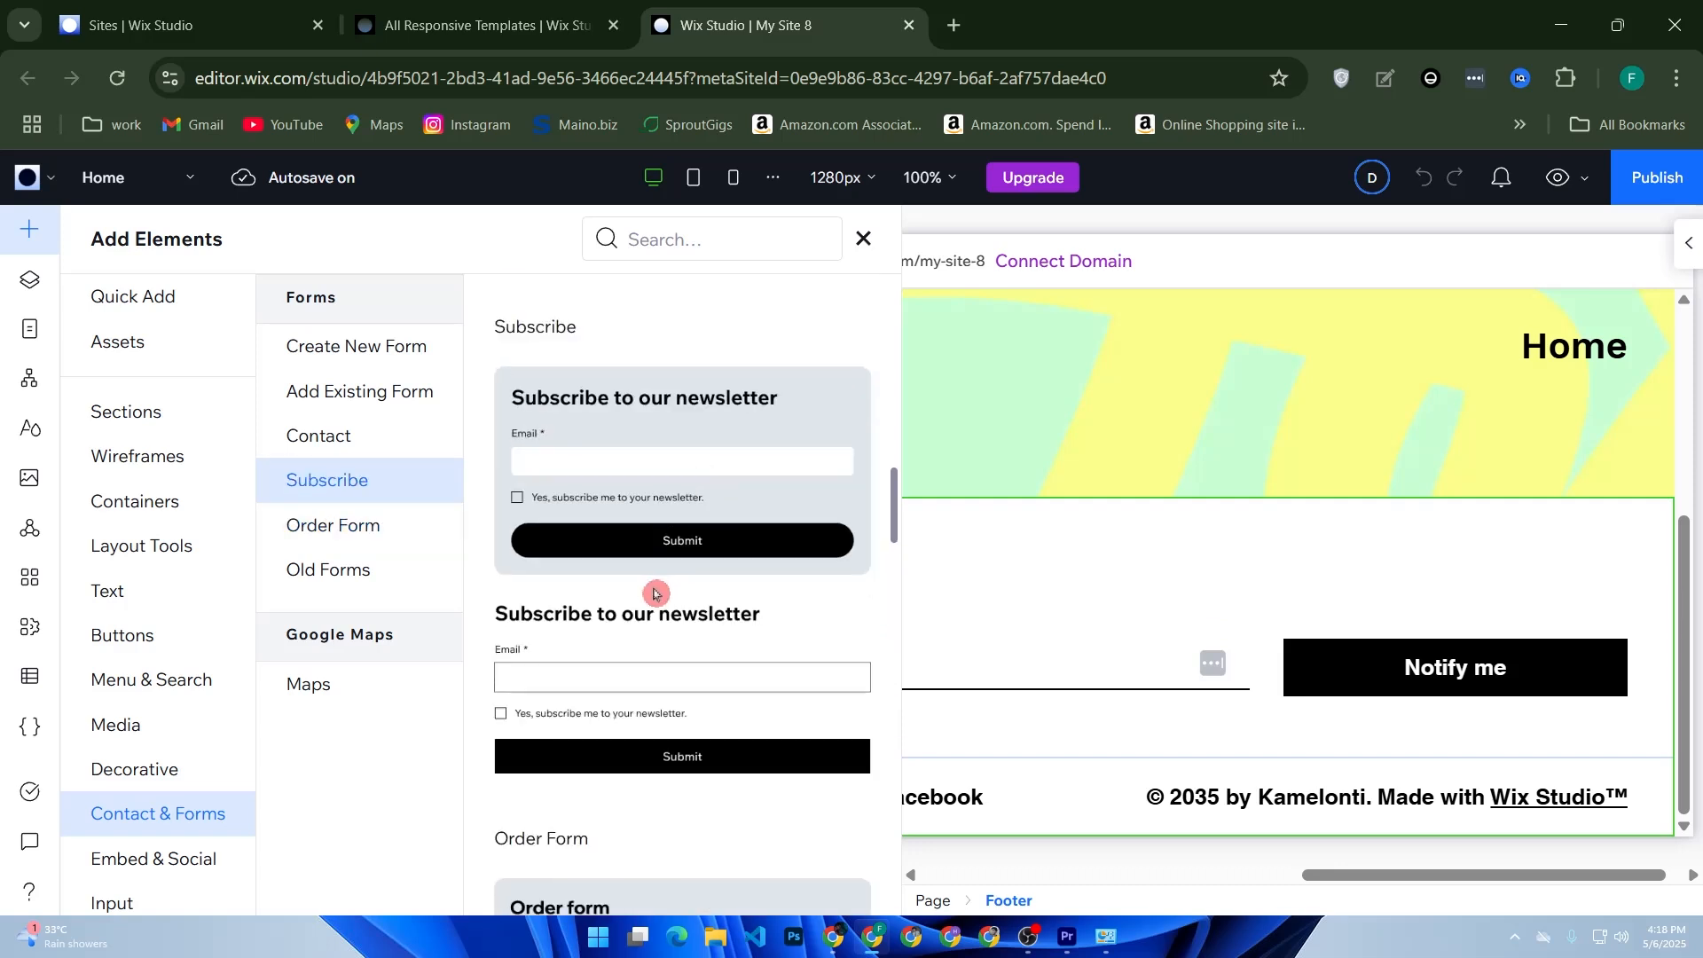
{"action": "left_click_drag", "start_coordinate": [678, 495], "coordinate": [983, 683]}
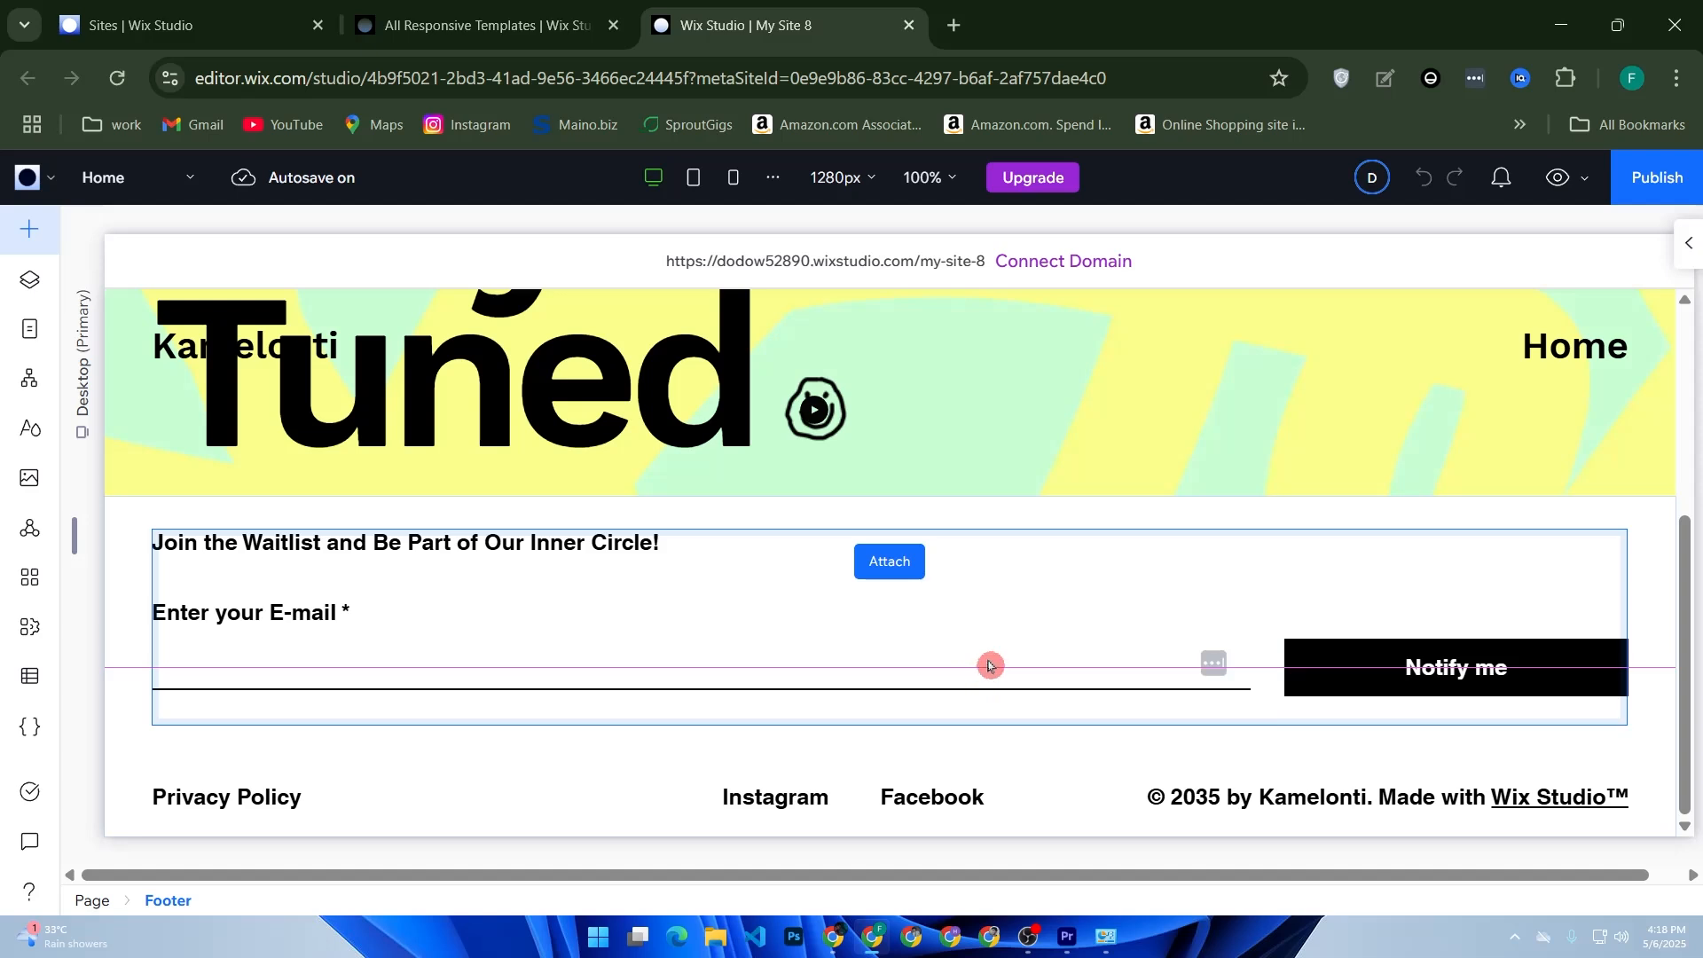
{"action": "left_click_drag", "start_coordinate": [989, 665], "coordinate": [989, 665]}
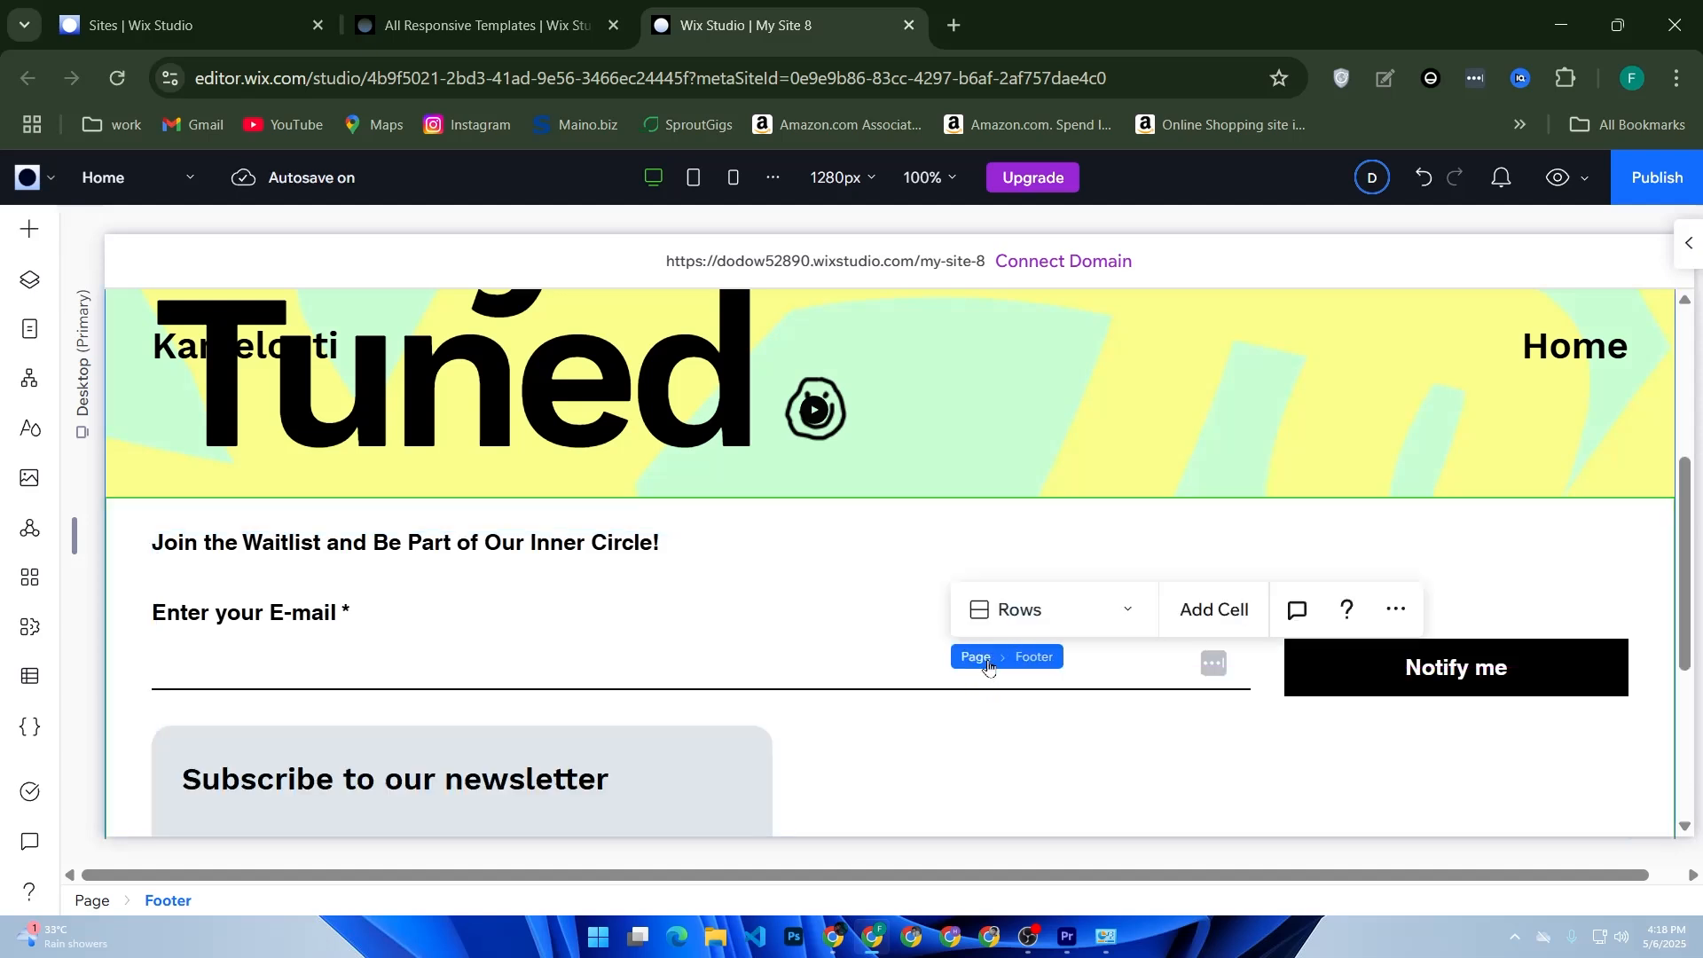
Try to resize the newsletter form and reposition it within the footer stack
{"action": "scroll", "coordinate": [1020, 674], "scroll_direction": "down", "scroll_amount": 4}
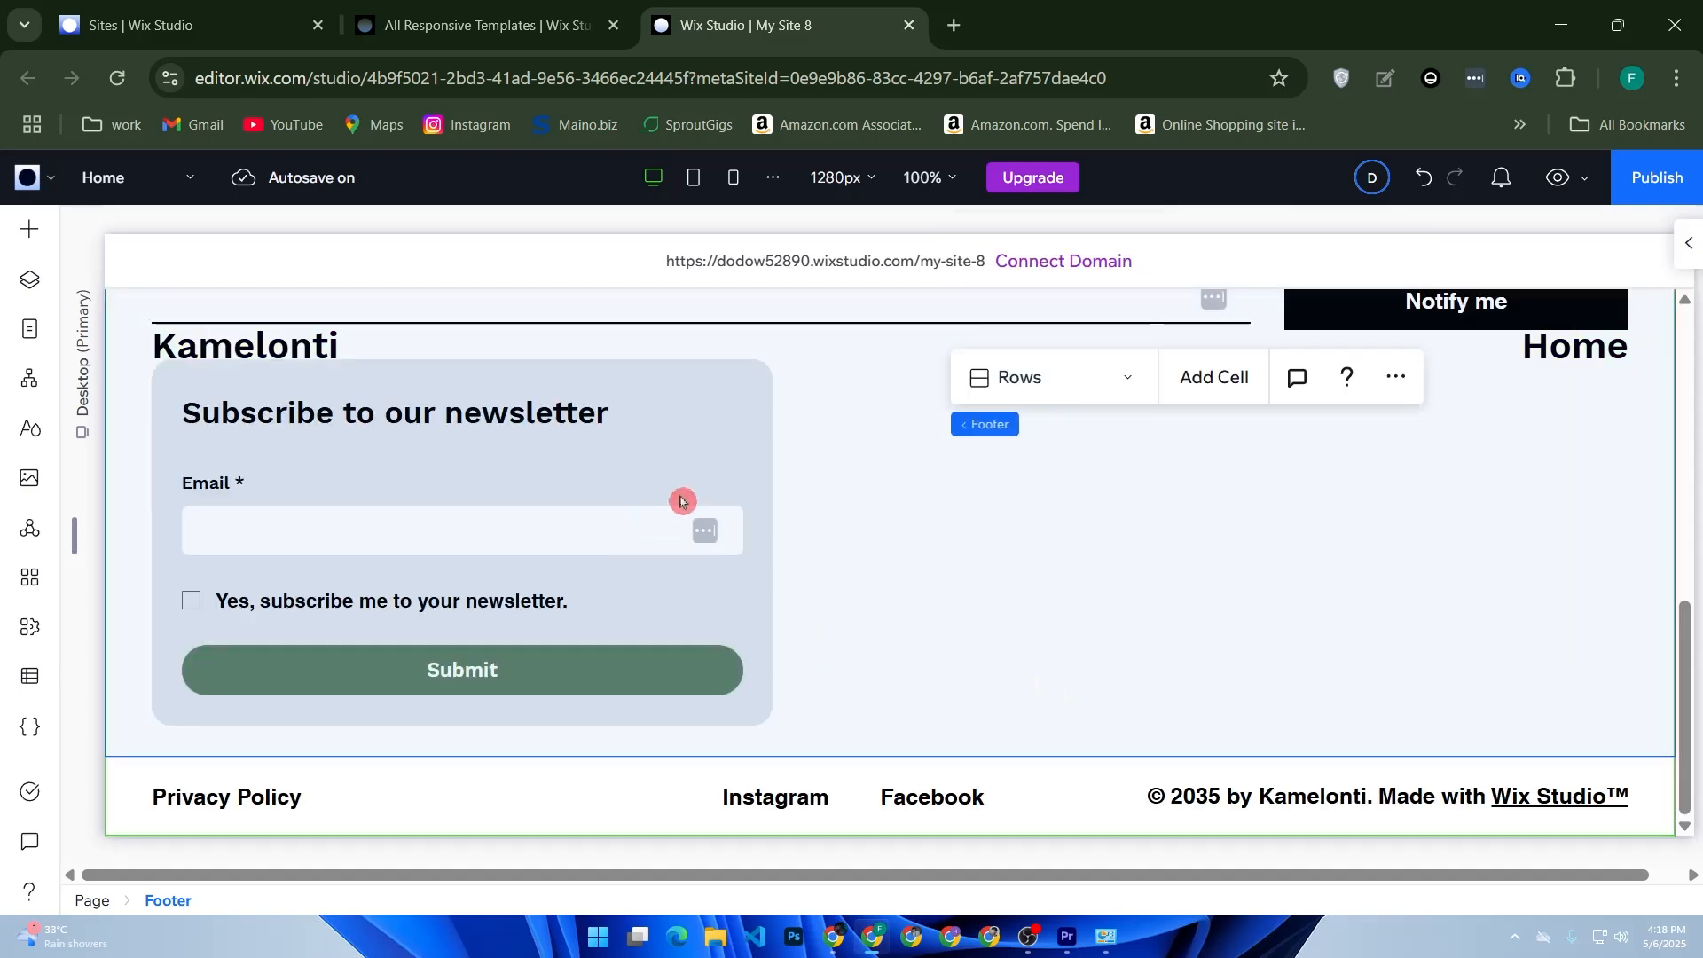
{"action": "left_click", "coordinate": [708, 444]}
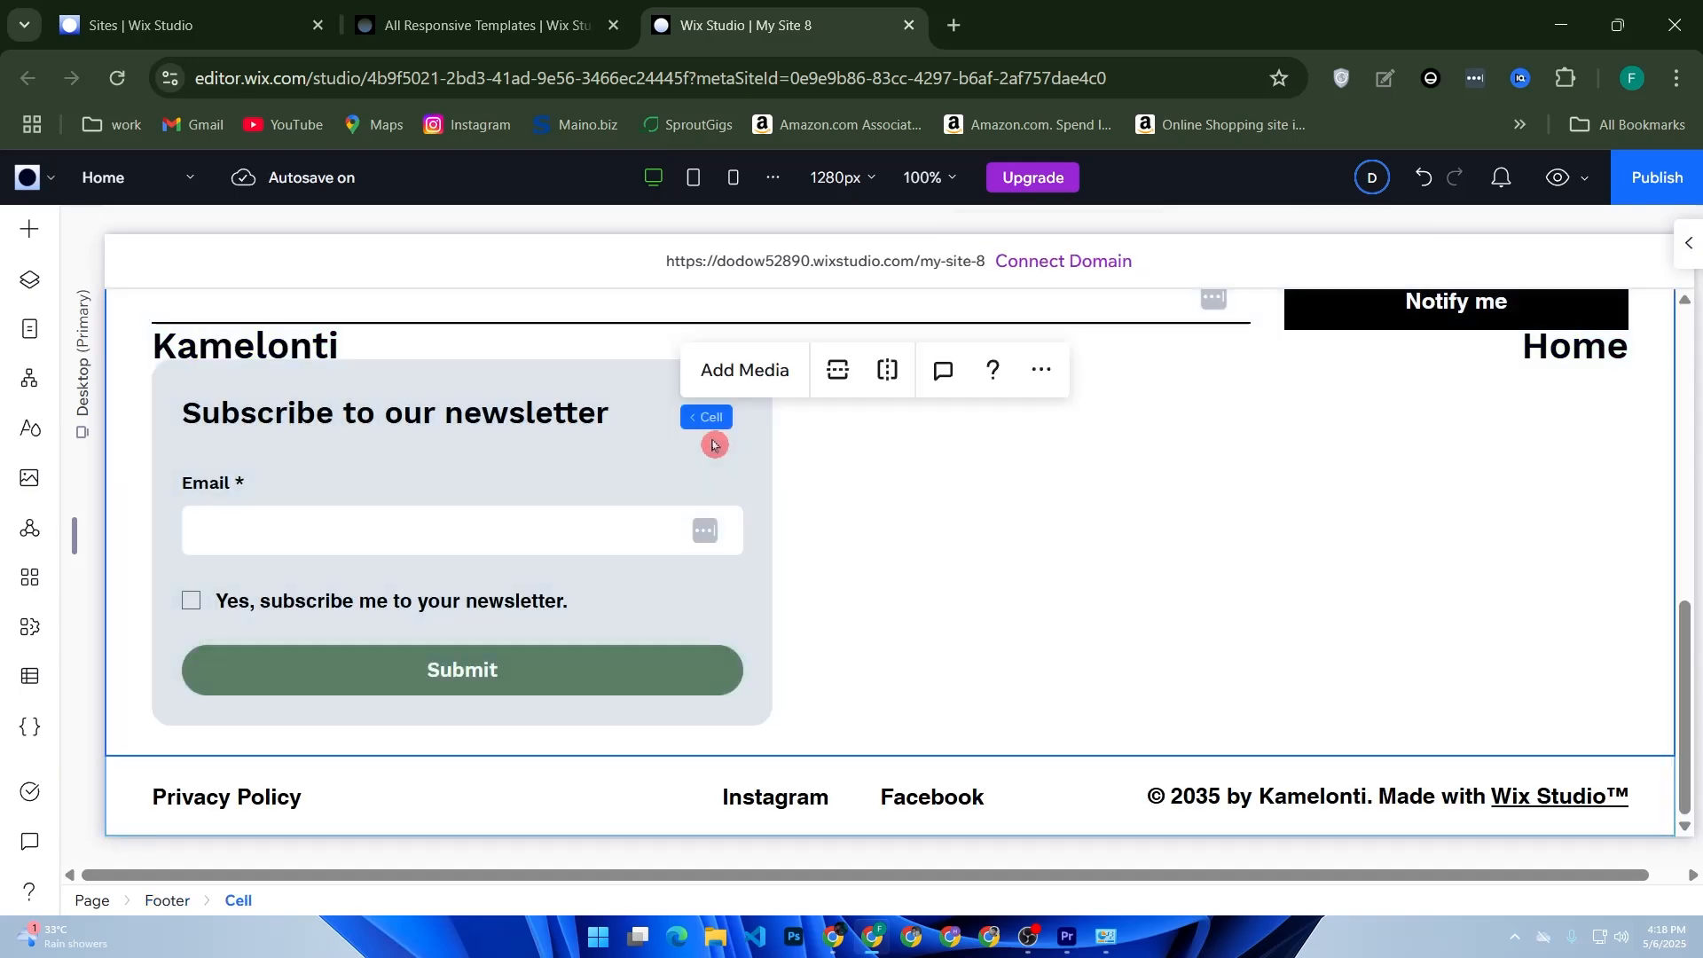
{"action": "left_click", "coordinate": [495, 451]}
{"action": "scroll", "coordinate": [737, 492], "scroll_direction": "up", "scroll_amount": 5}
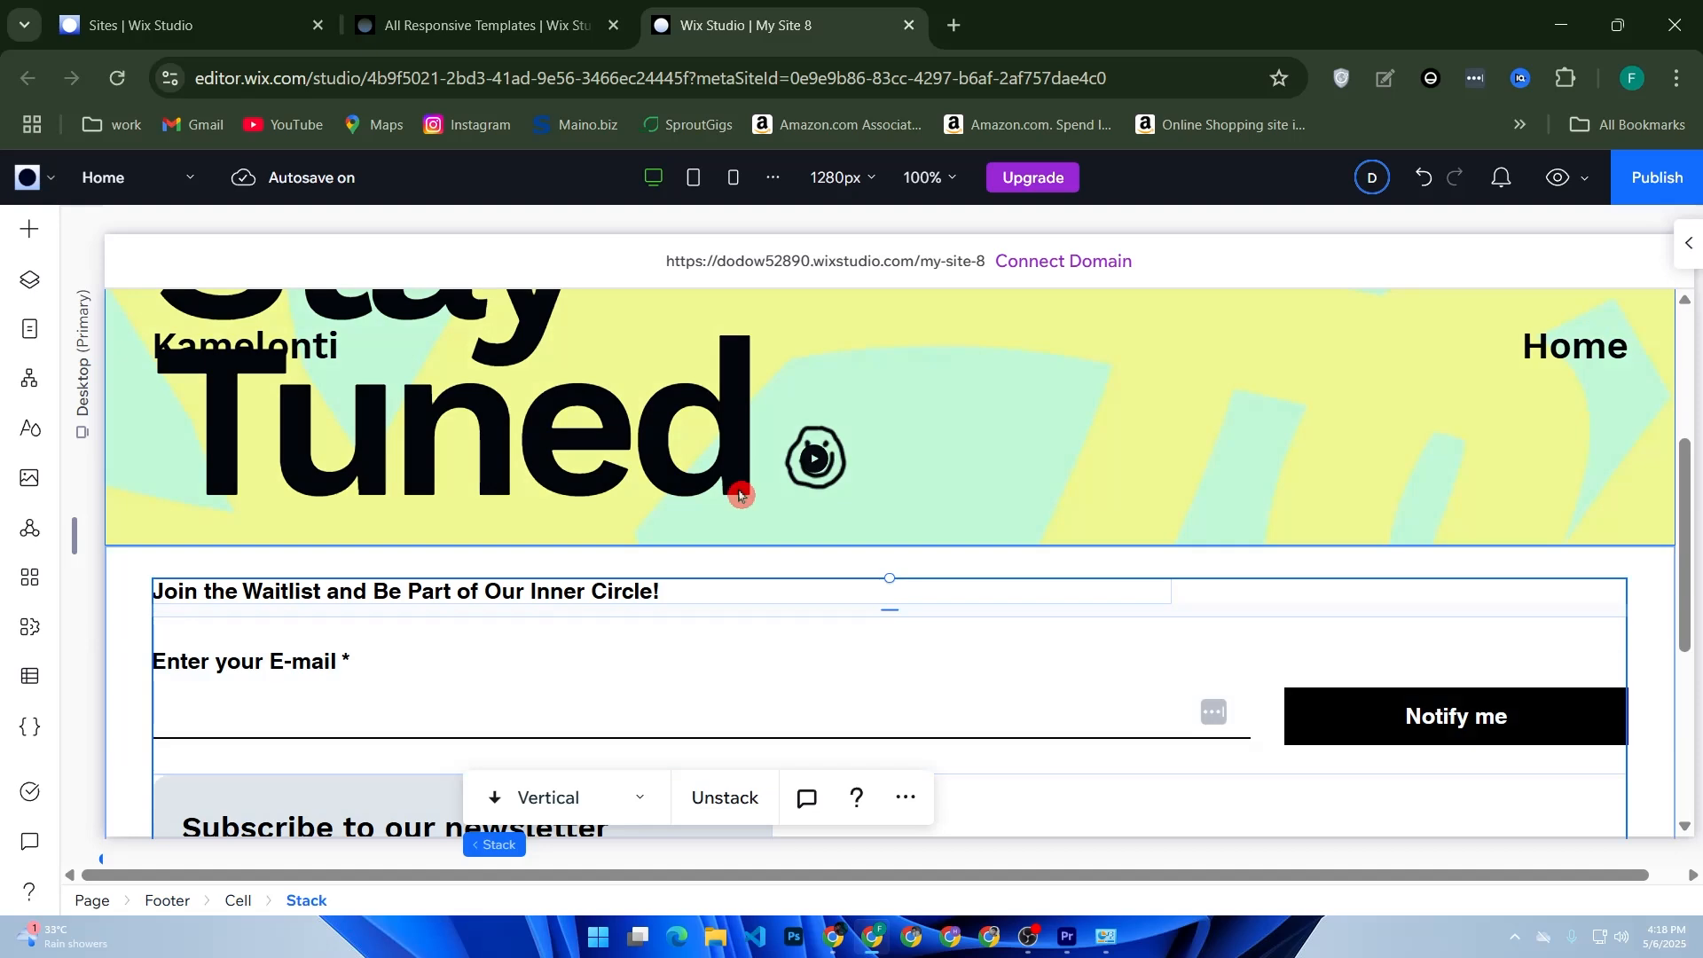
{"action": "scroll", "coordinate": [742, 496], "scroll_direction": "down", "scroll_amount": 5}
{"action": "left_click", "coordinate": [375, 462]}
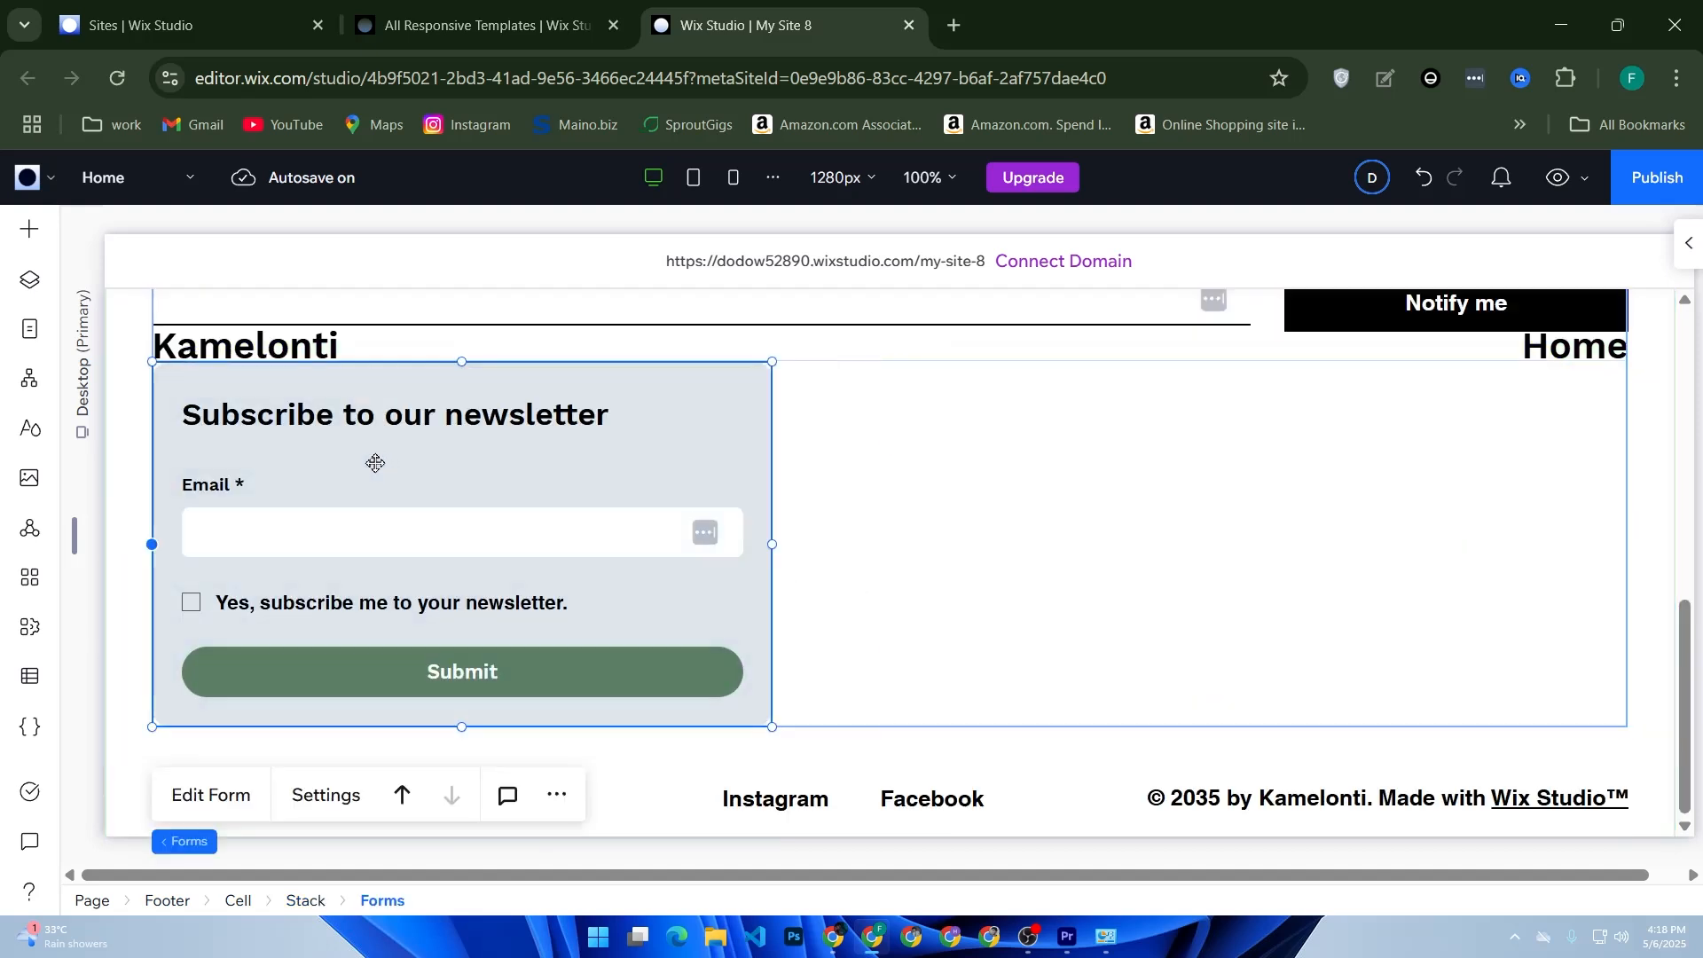
{"action": "left_click_drag", "start_coordinate": [774, 364], "coordinate": [563, 517]}
{"action": "left_click_drag", "start_coordinate": [483, 597], "coordinate": [576, 427]}
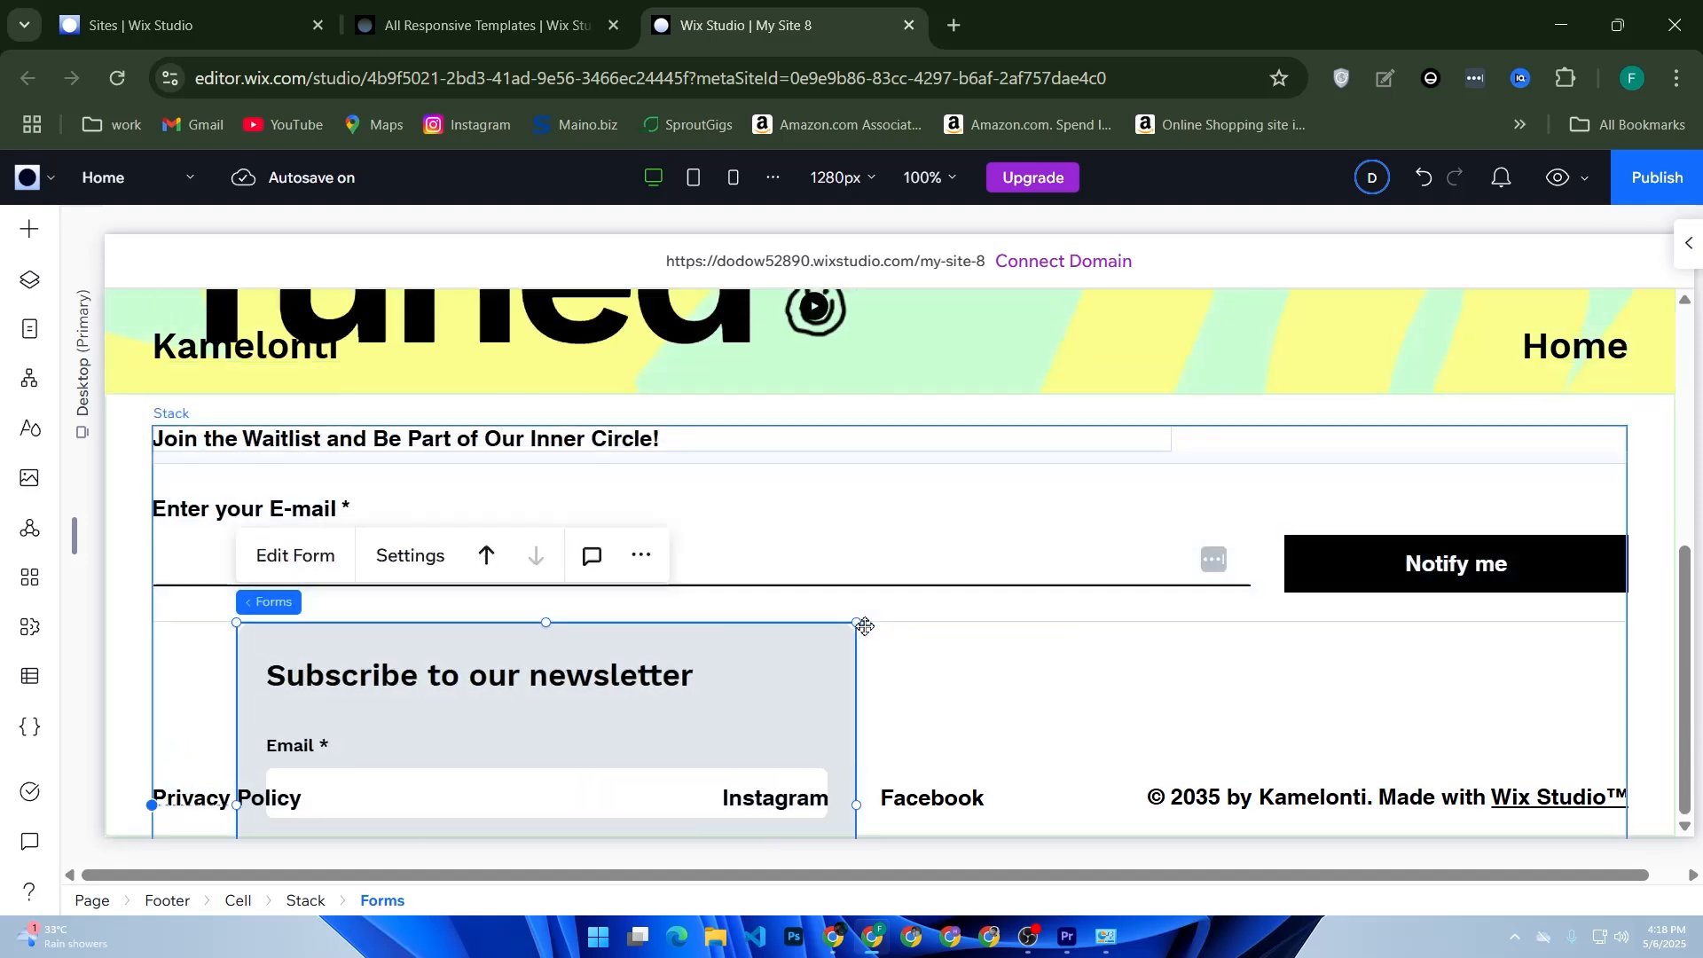
{"action": "left_click_drag", "start_coordinate": [856, 624], "coordinate": [566, 704]}
{"action": "scroll", "coordinate": [1125, 517], "scroll_direction": "up", "scroll_amount": 4}
{"action": "scroll", "coordinate": [1125, 518], "scroll_direction": "down", "scroll_amount": 4}
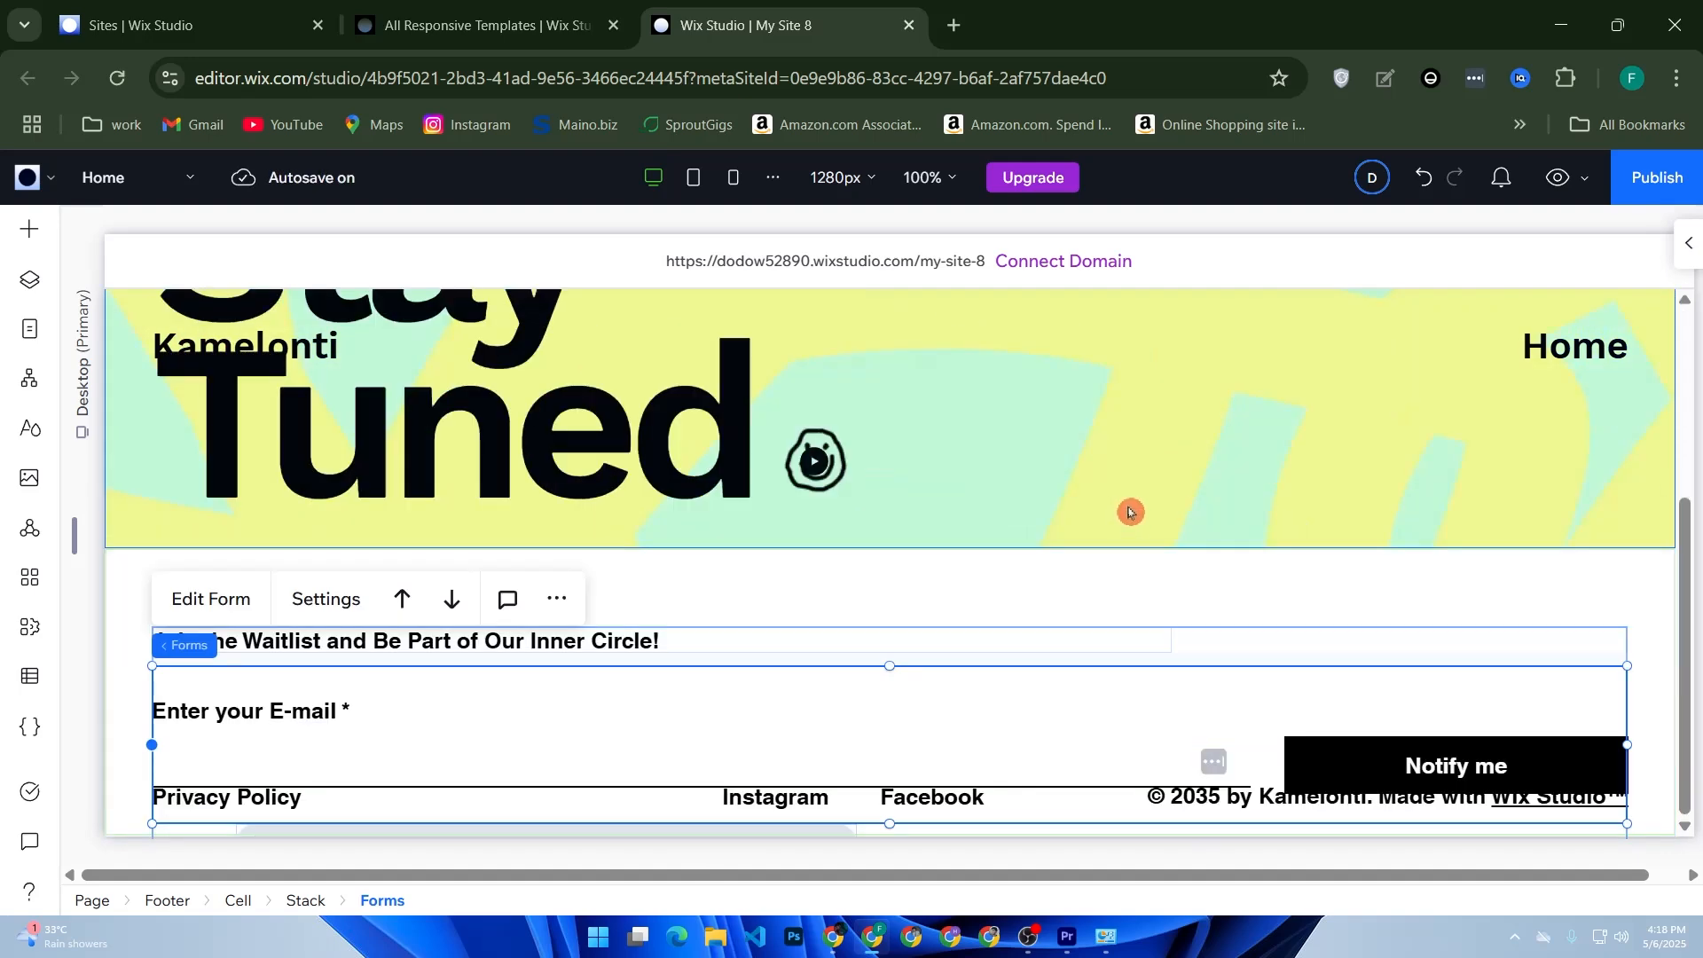
Undo the recent form edits, redo them, and undo only the last shift of the waitlist form
{"action": "key", "text": "ctrl+z"}
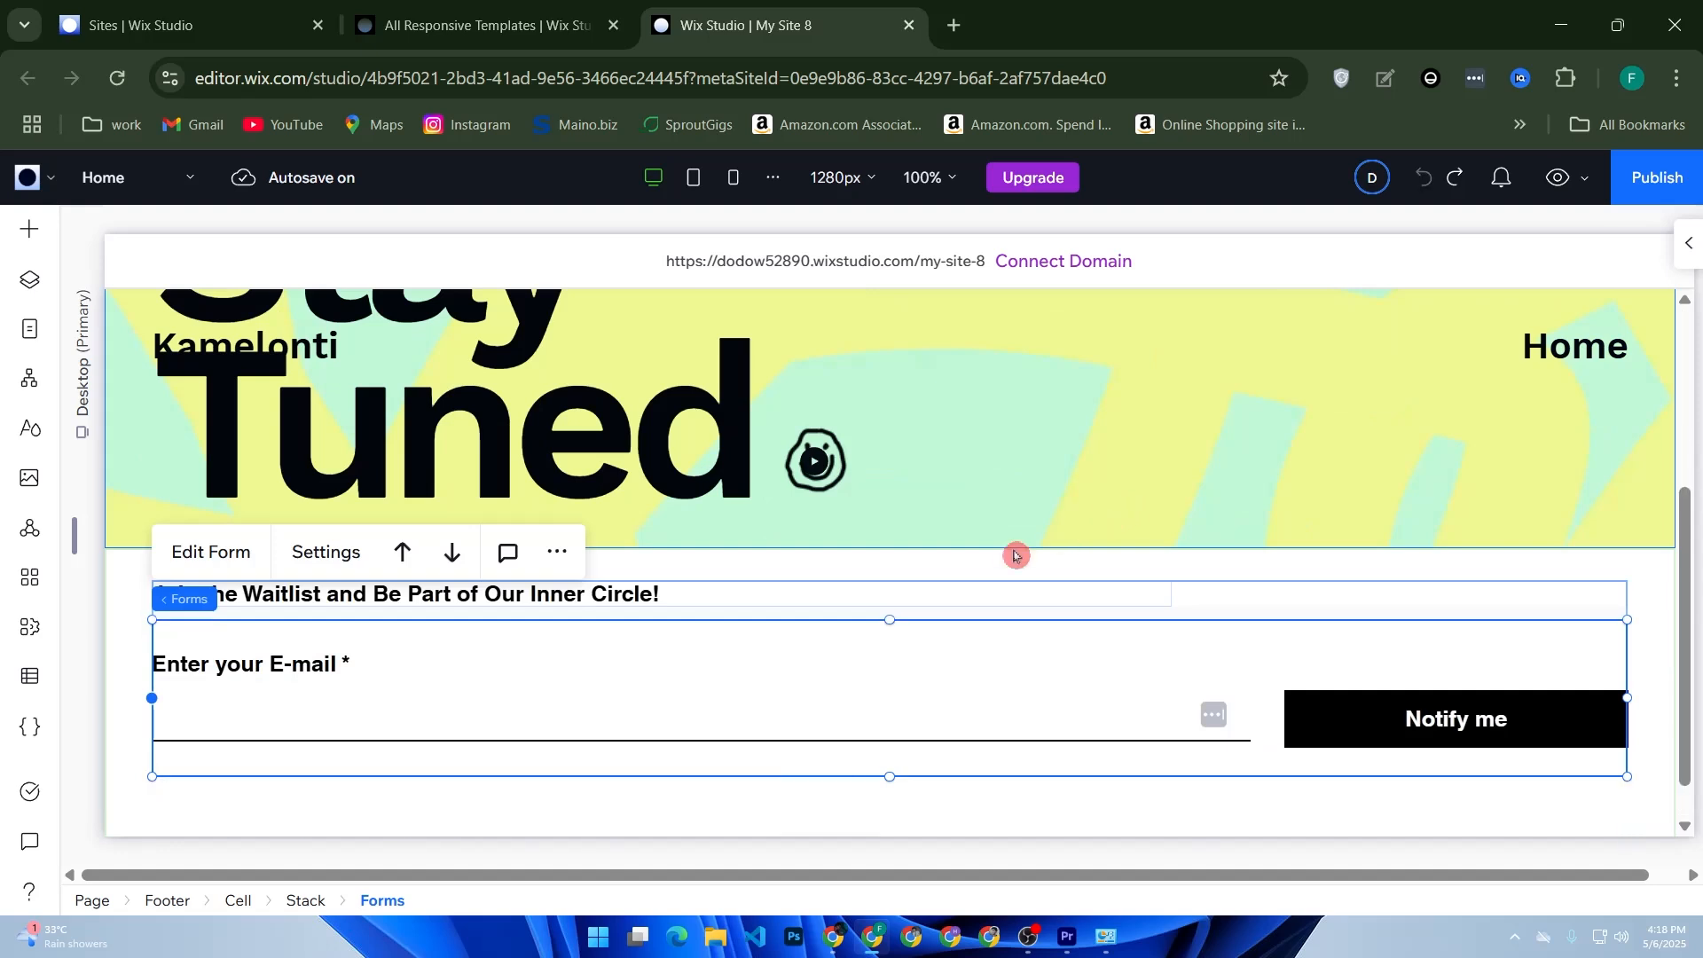
{"action": "scroll", "coordinate": [779, 633], "scroll_direction": "down", "scroll_amount": 1}
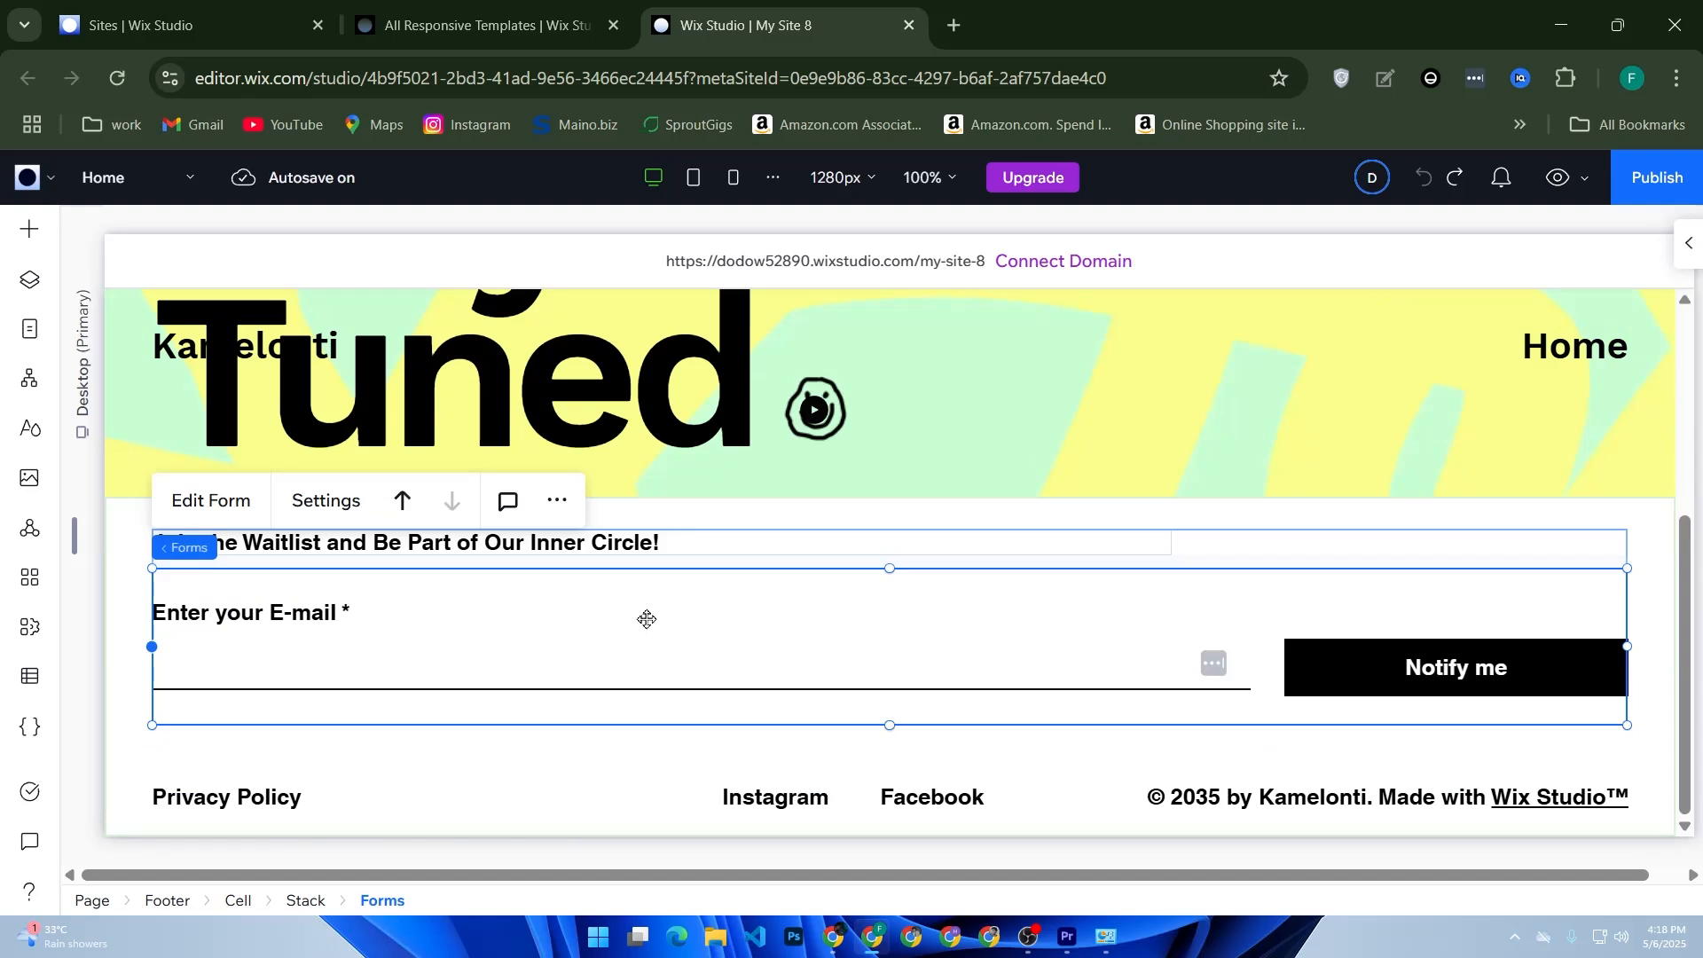
{"action": "key", "text": "ctrl+shift+z"}
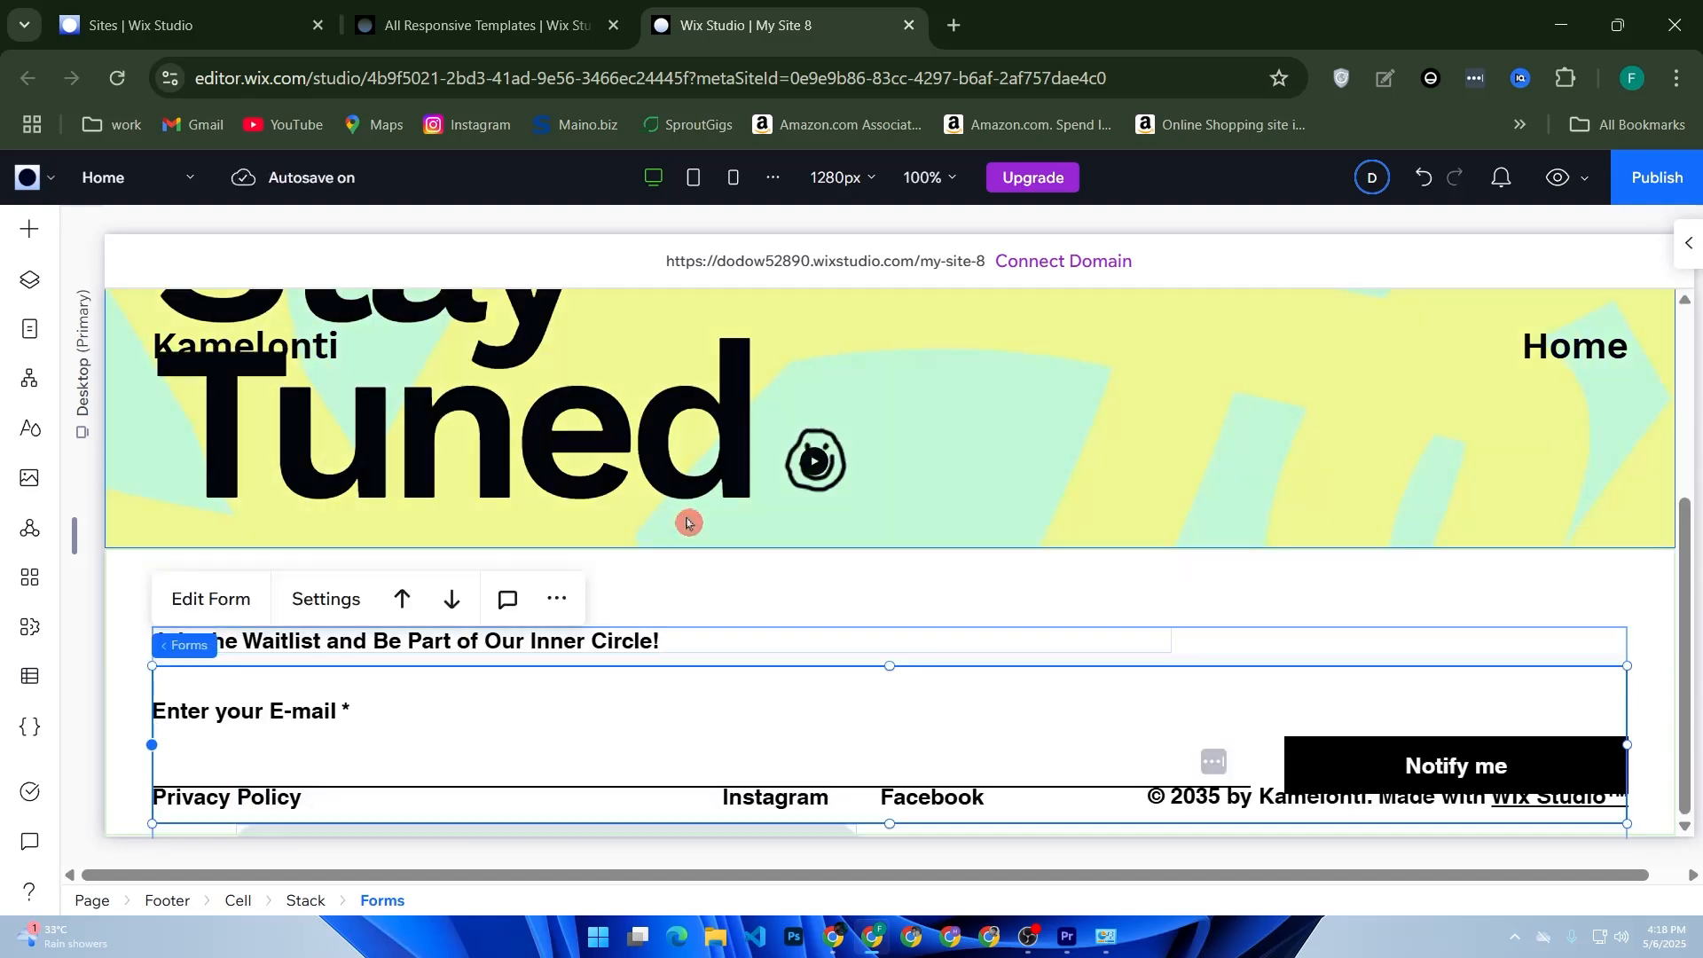
{"action": "left_click", "coordinate": [1426, 179]}
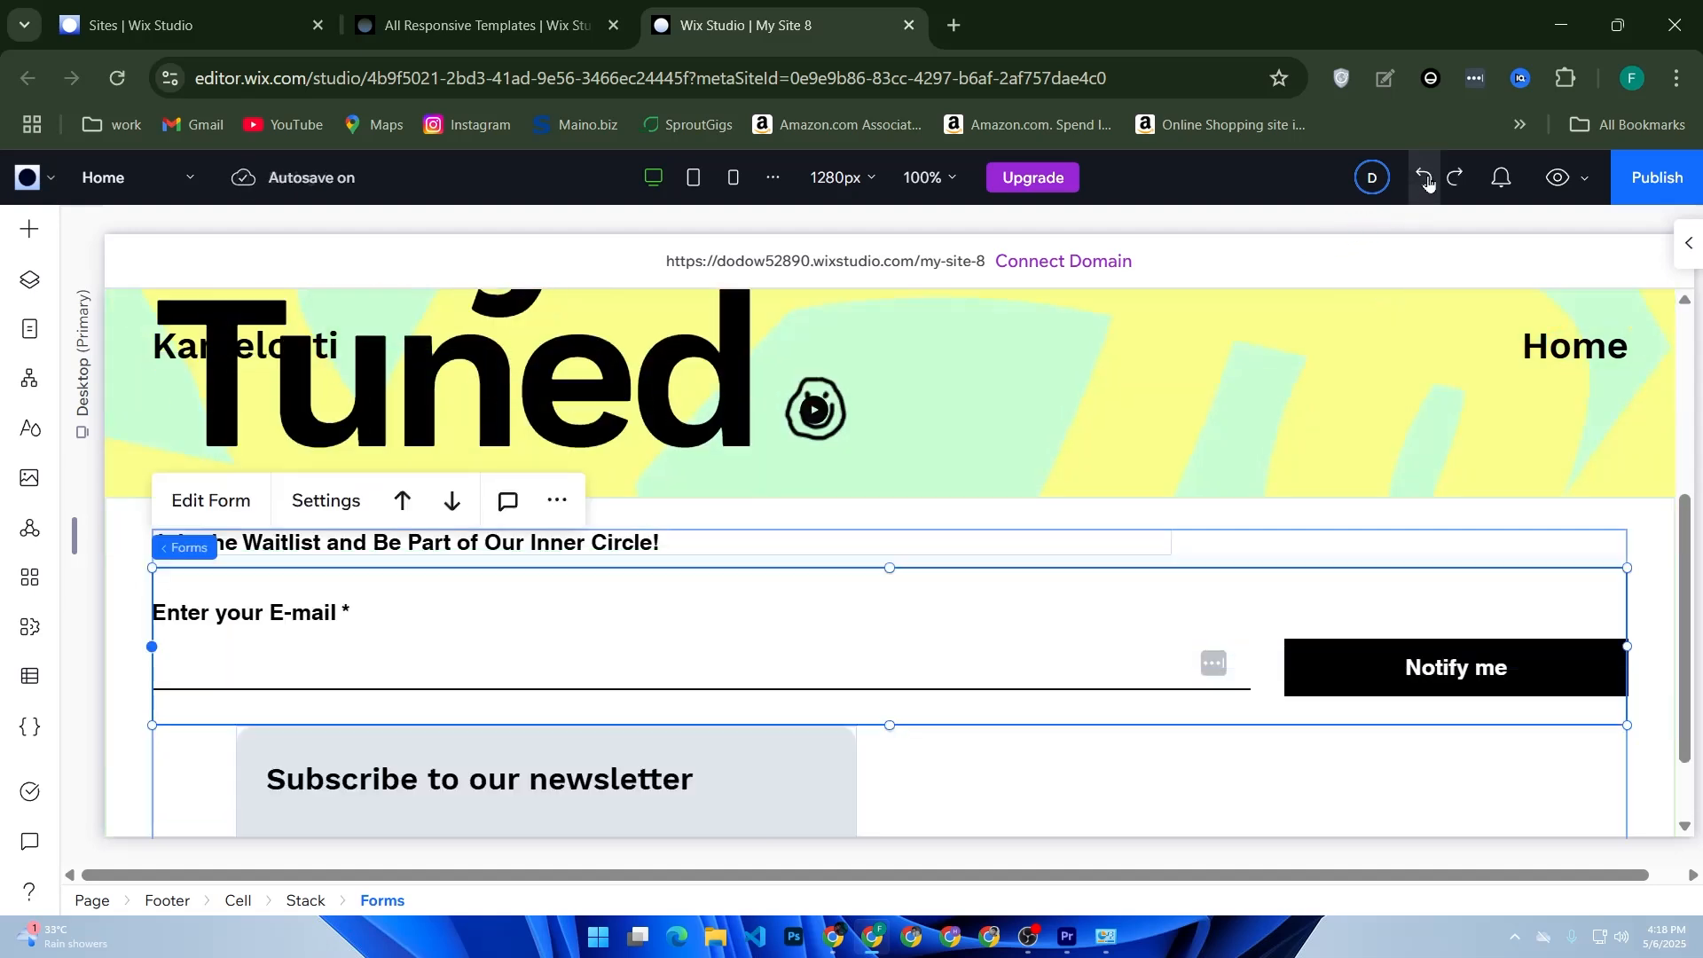
{"action": "scroll", "coordinate": [794, 709], "scroll_direction": "down", "scroll_amount": 1}
Try to move the newsletter form further right in the stack and make it narrower
{"action": "left_click", "coordinate": [801, 667]}
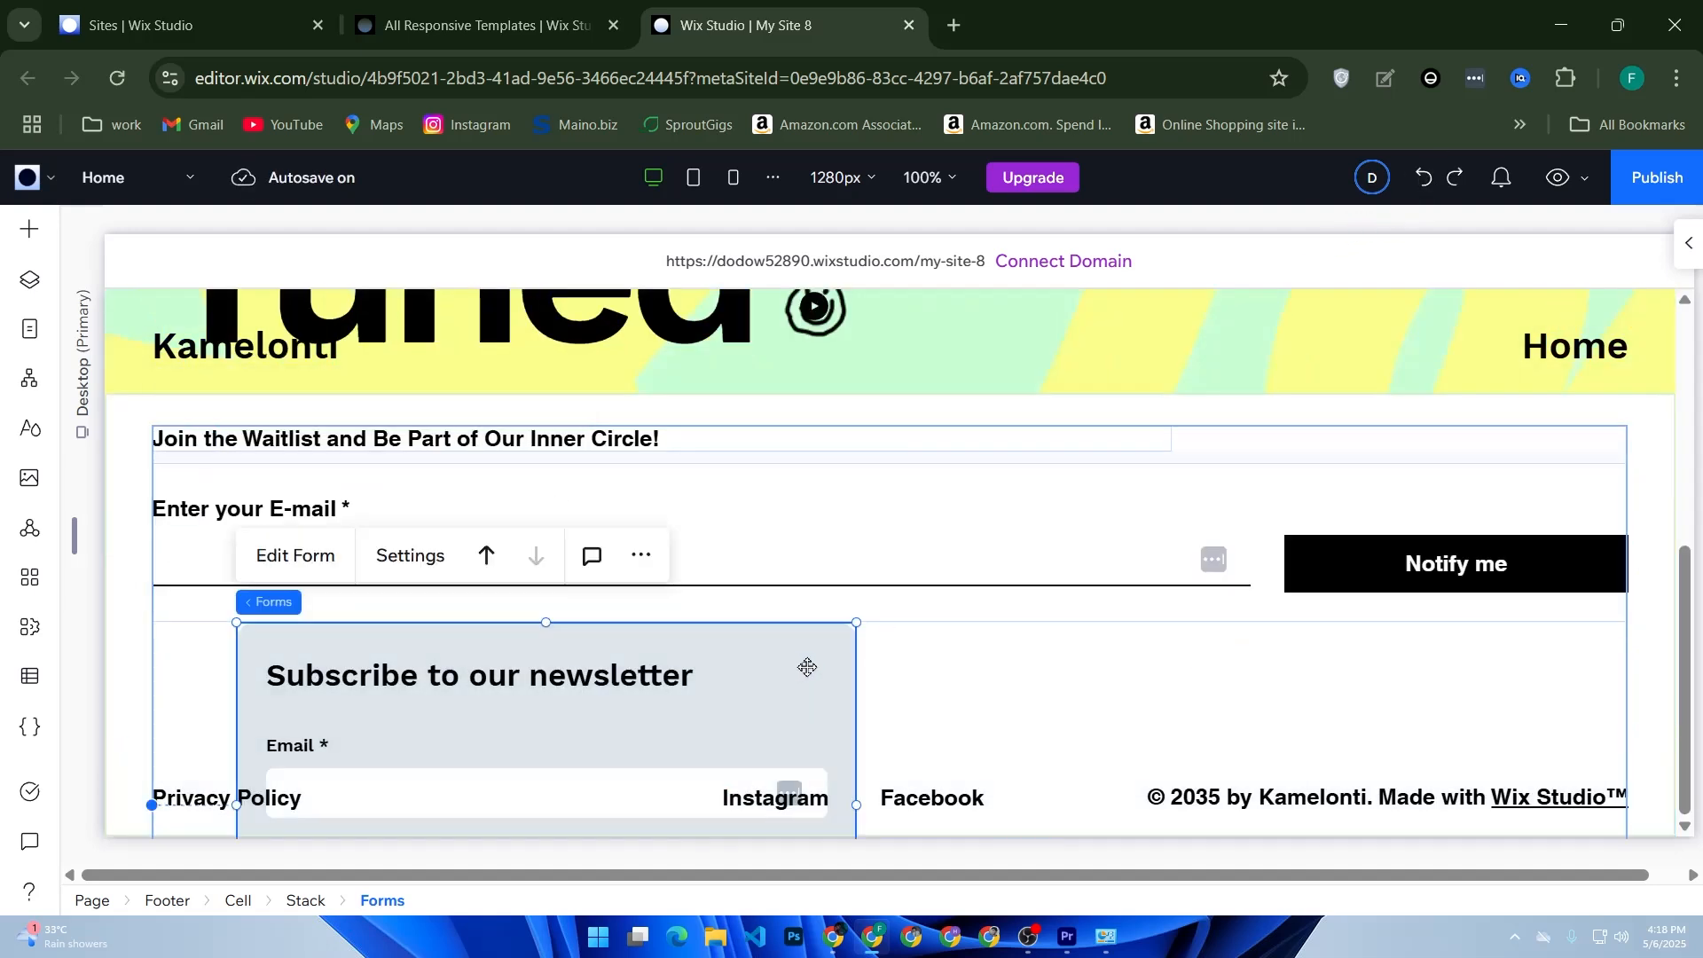
{"action": "left_click_drag", "start_coordinate": [817, 665], "coordinate": [677, 753]}
{"action": "left_click", "coordinate": [646, 768]}
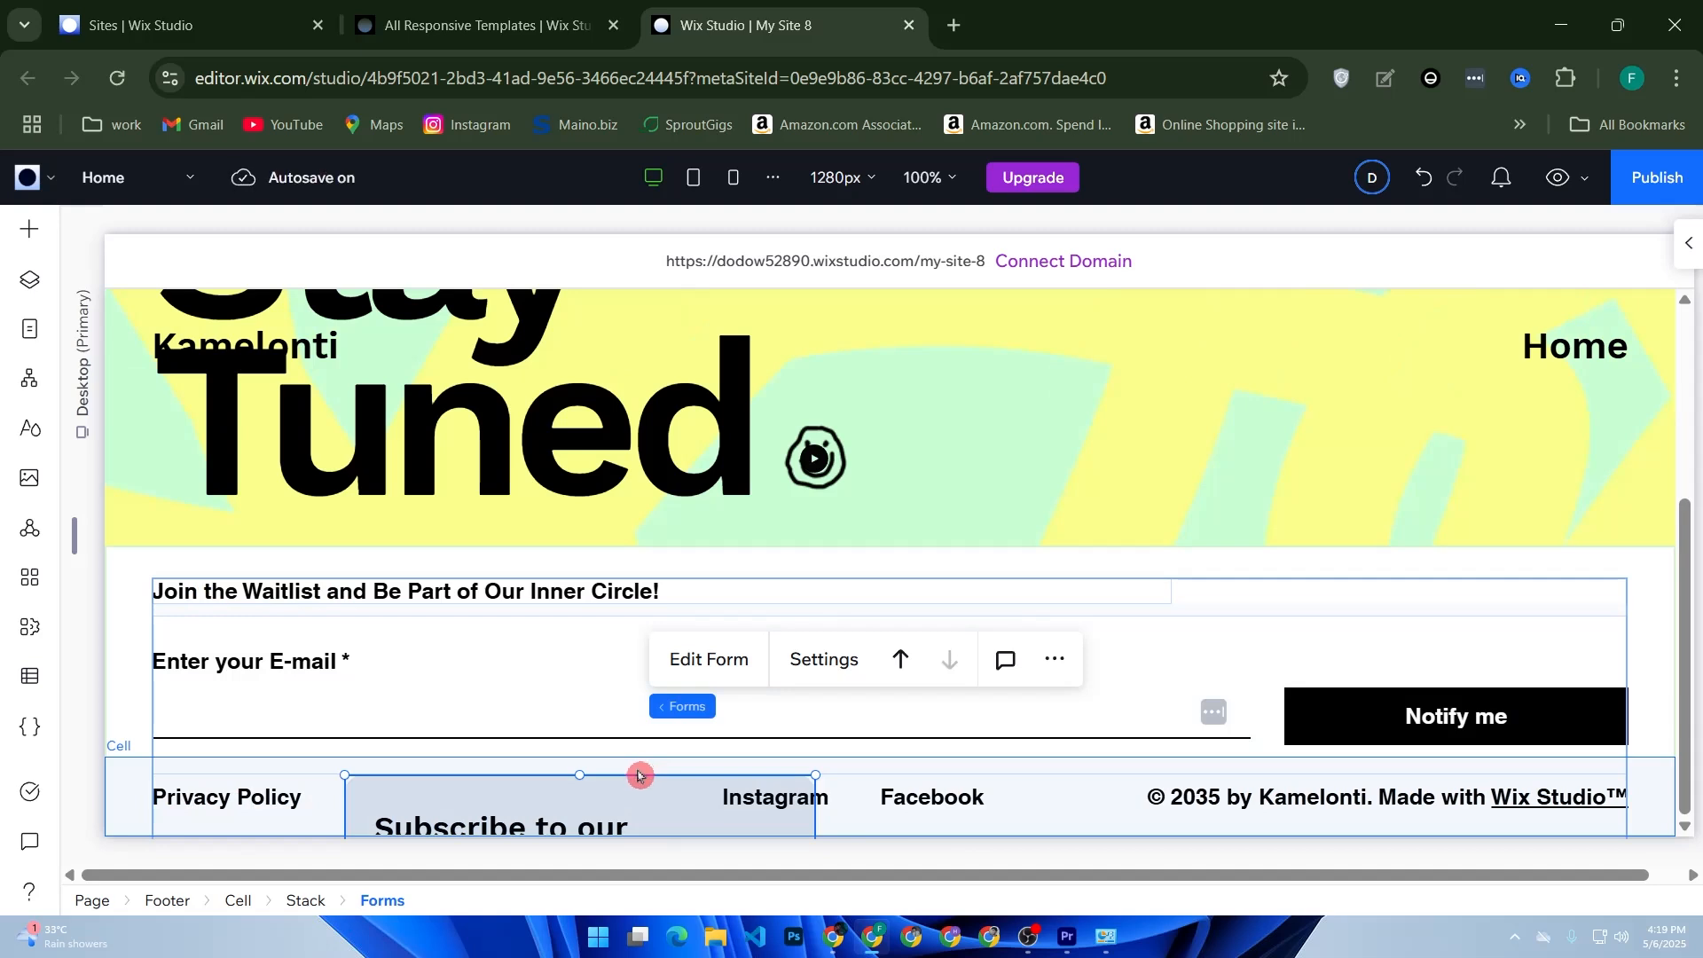
Undo the newsletter form's narrowing and its moves to the right
{"action": "key", "text": "ctrl+z"}
{"action": "scroll", "coordinate": [746, 753], "scroll_direction": "down", "scroll_amount": 1}
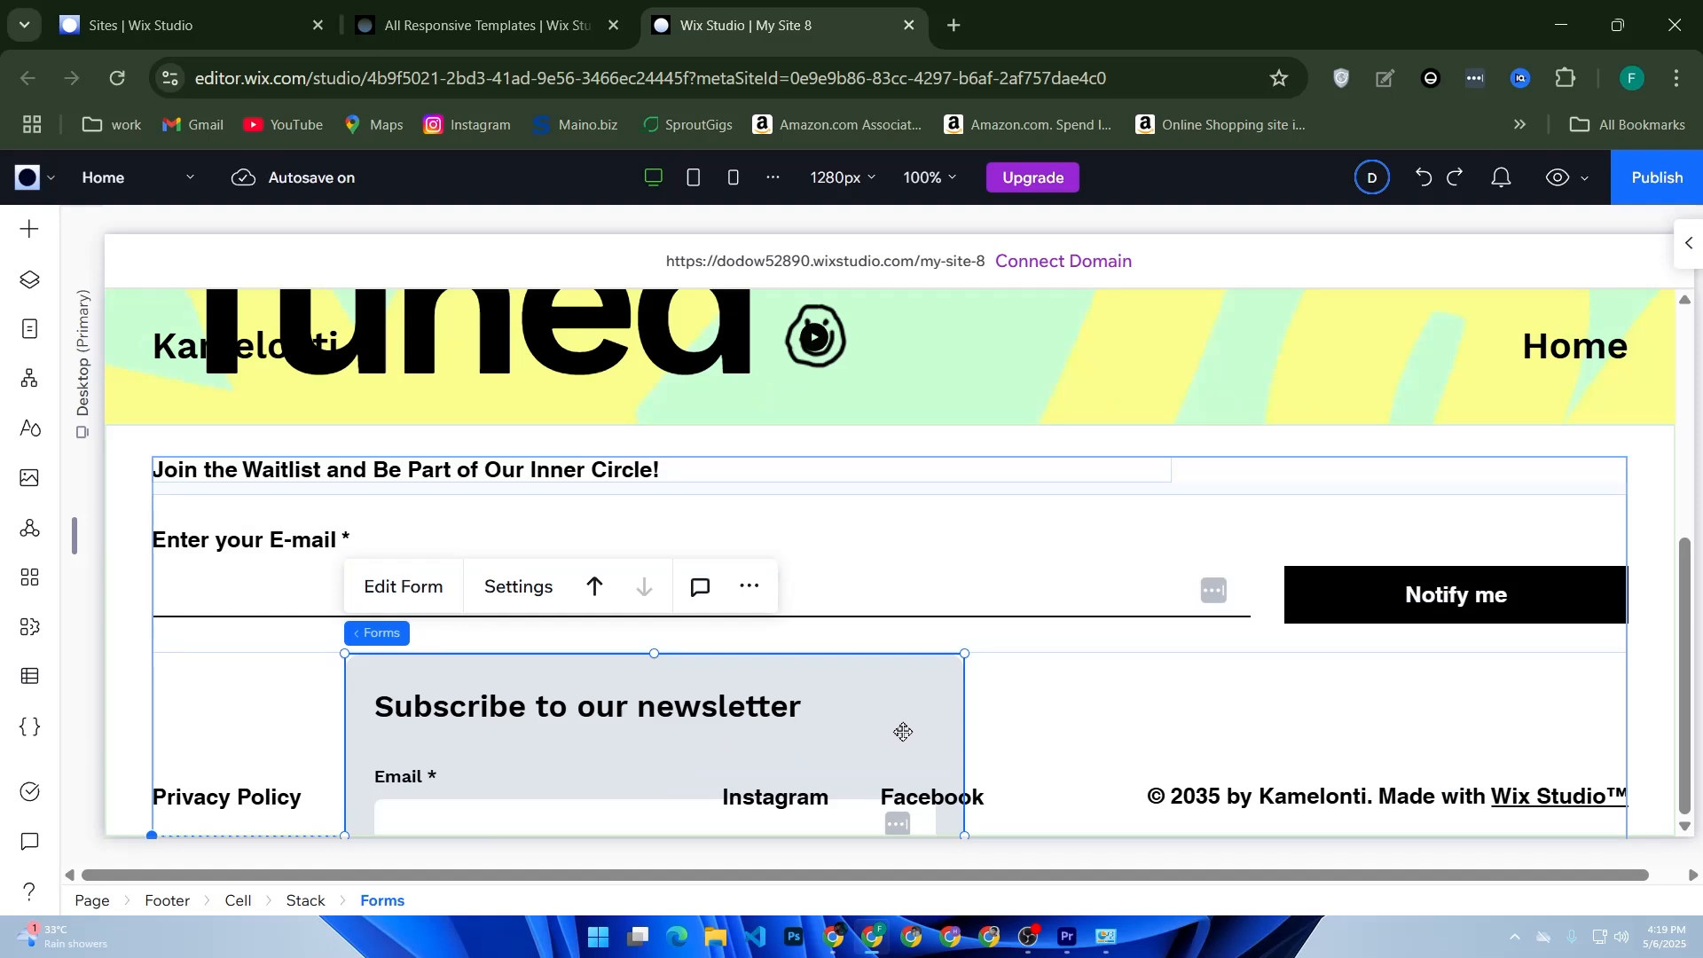
{"action": "left_click", "coordinate": [1426, 179]}
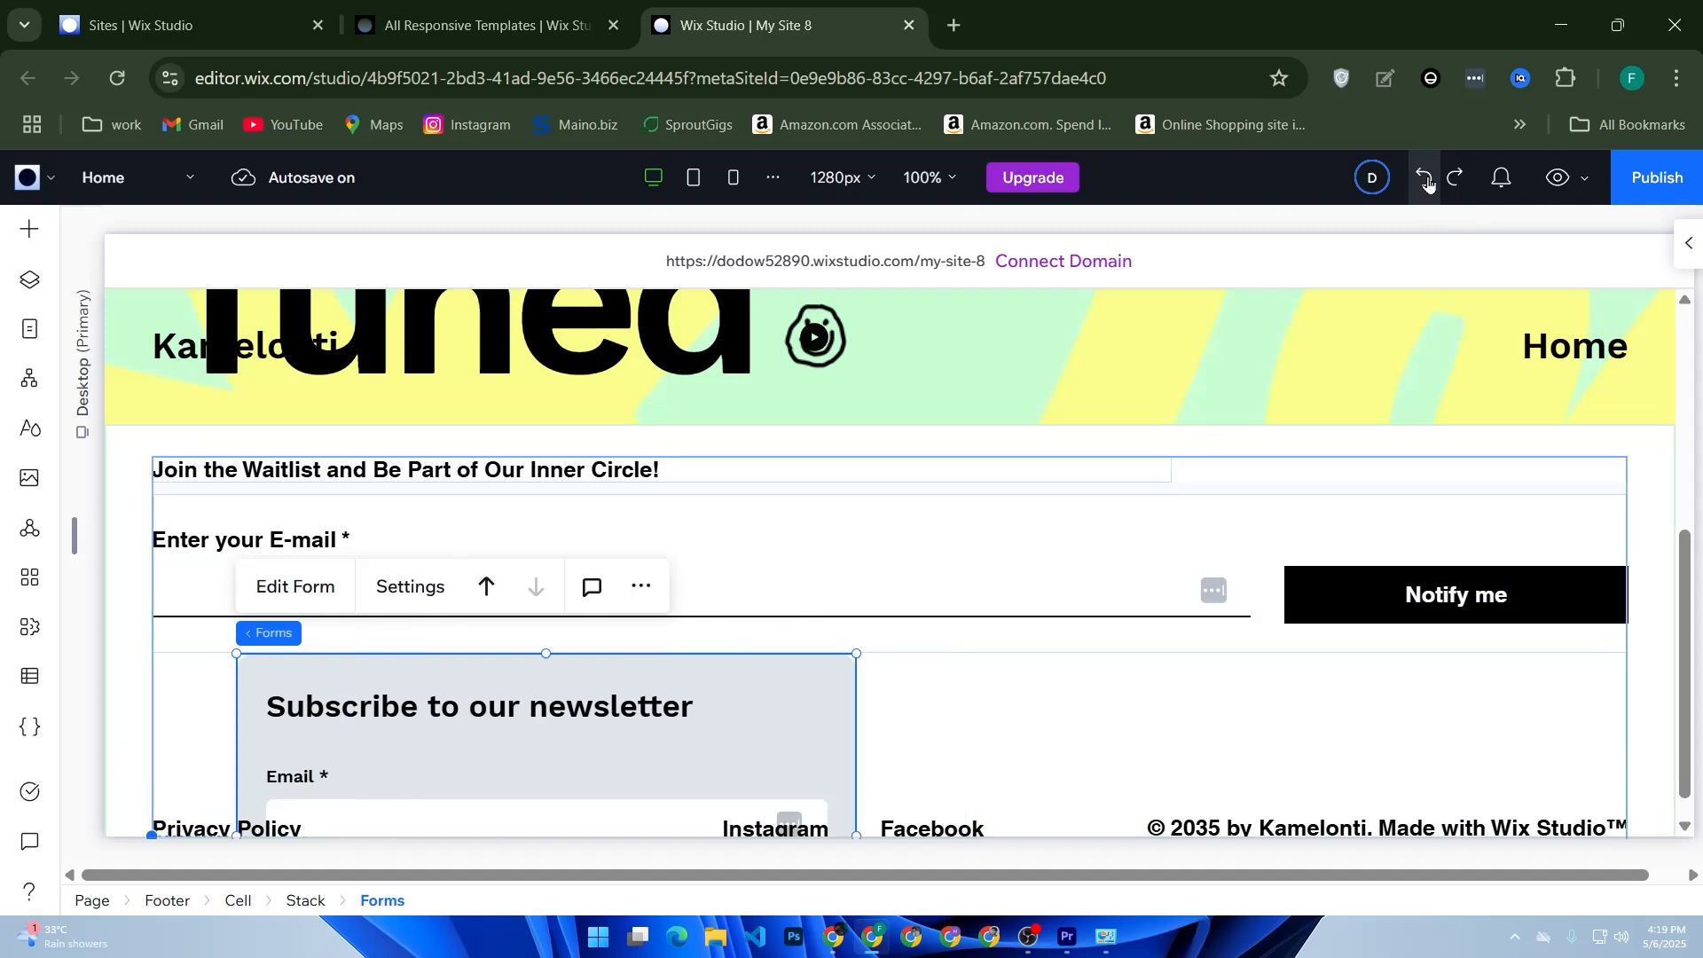
{"action": "left_click", "coordinate": [1426, 180]}
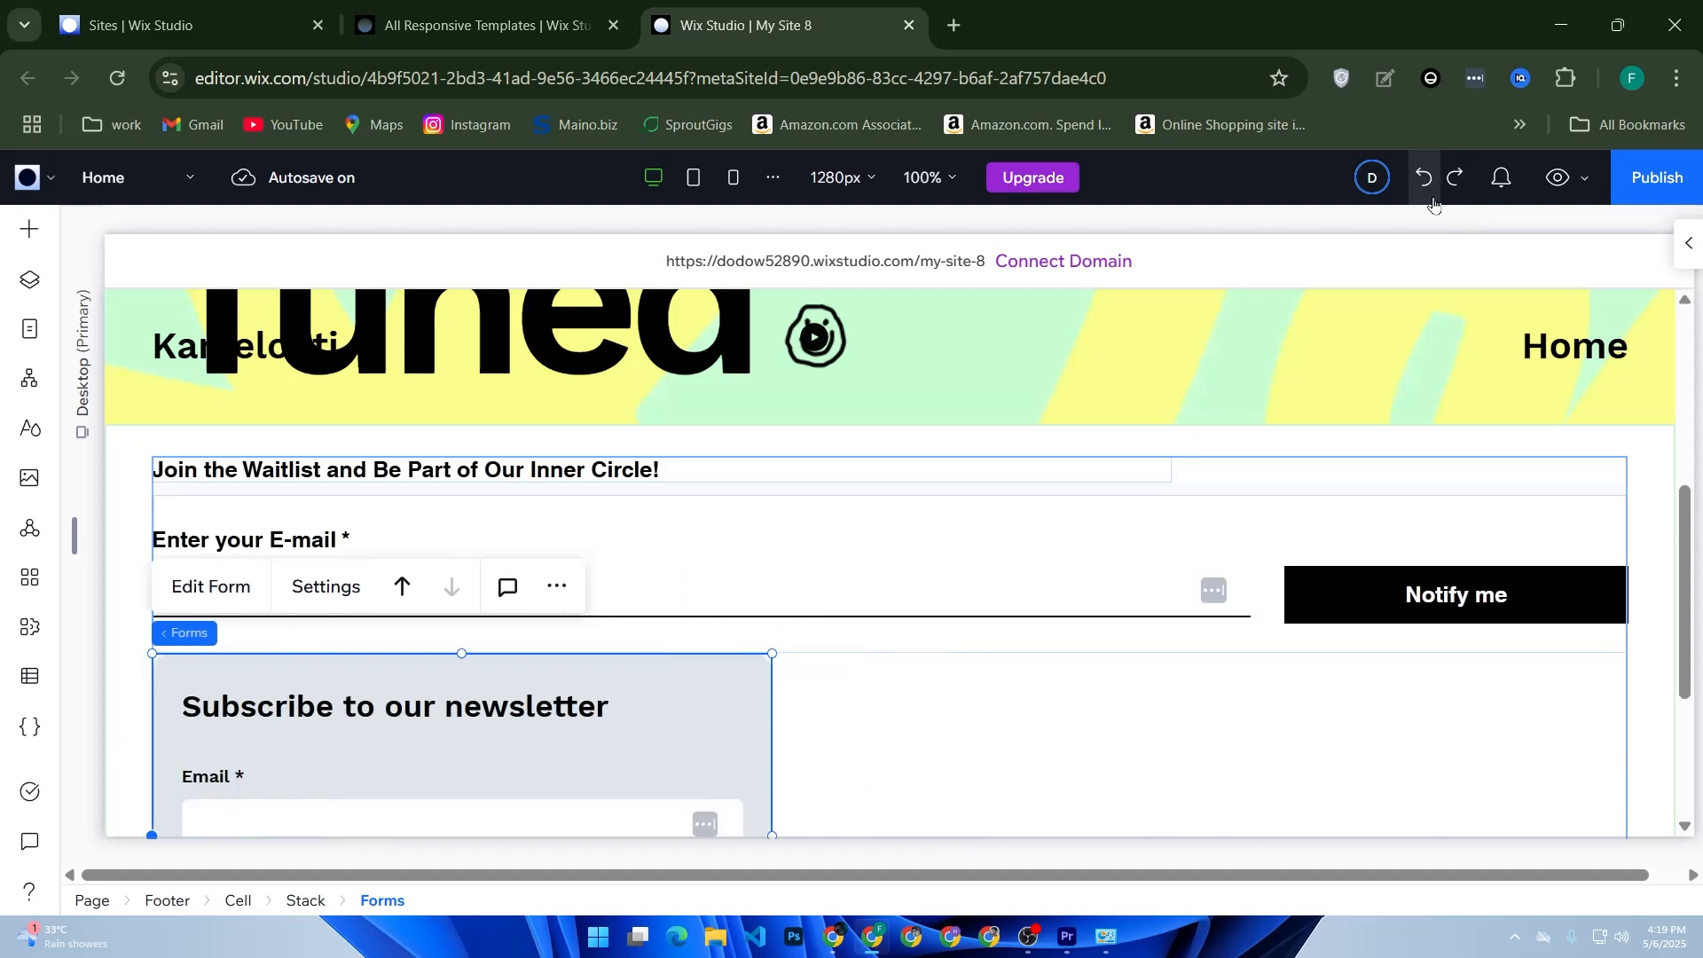
Resize the newsletter form in the footer to about 473 × 279 px
{"action": "scroll", "coordinate": [1489, 522], "scroll_direction": "down", "scroll_amount": 3}
{"action": "left_click", "coordinate": [905, 544]}
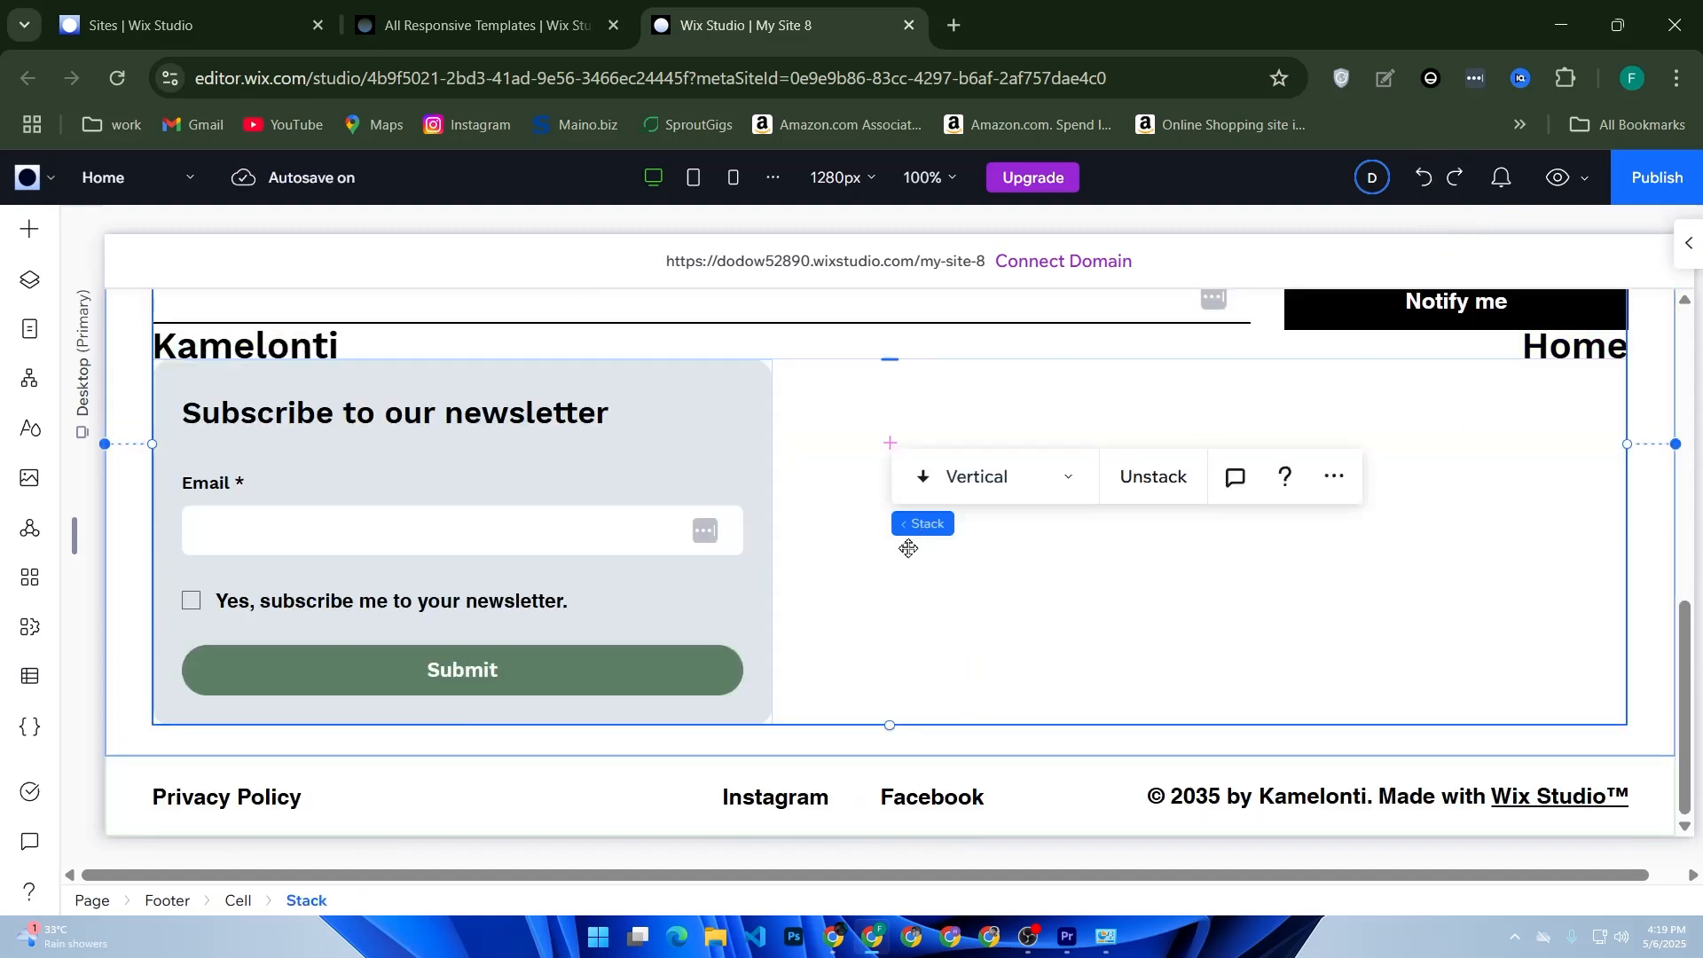
{"action": "left_click", "coordinate": [710, 619]}
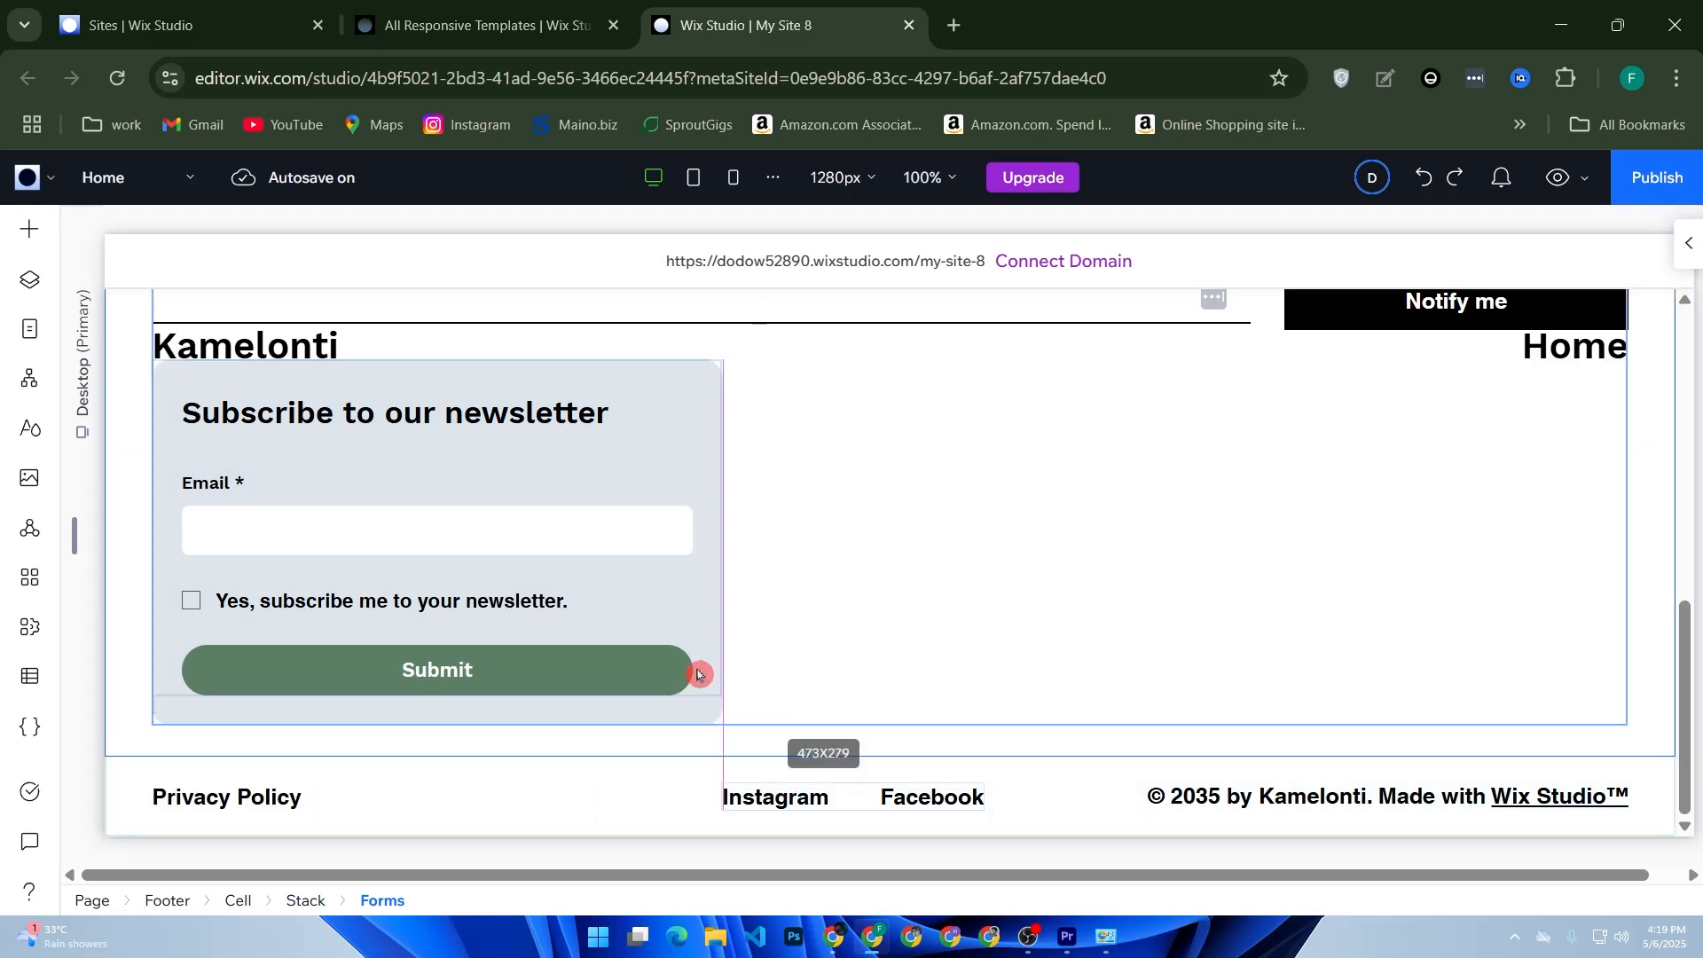